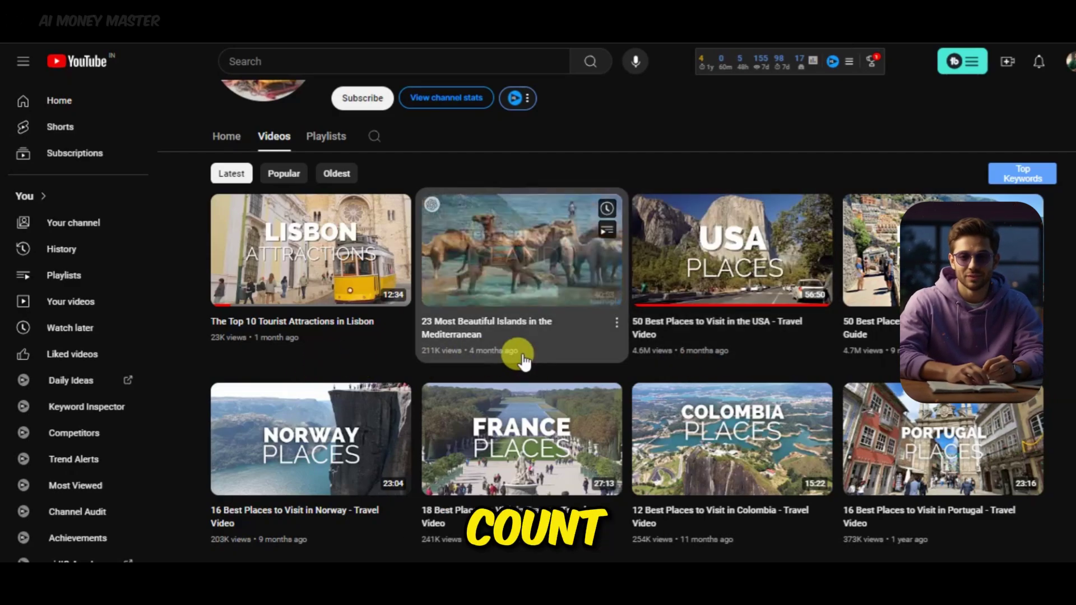
# Look over the touropia channel's video count and latest travel videos for a topic to reference.
pyautogui.scroll(2, 516, 355)
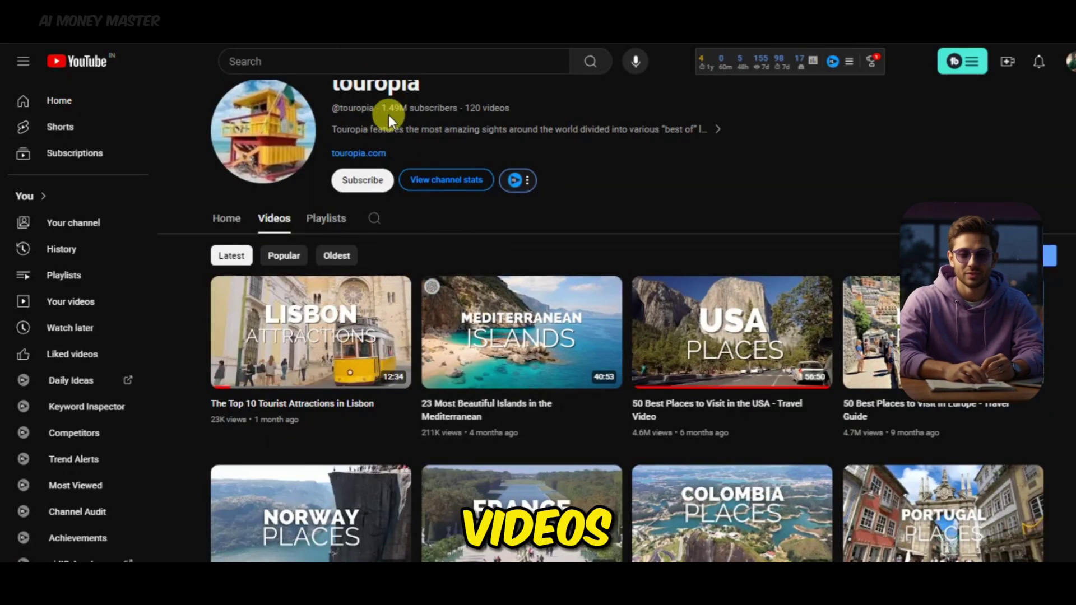
pyautogui.scroll(-2, 409, 446)
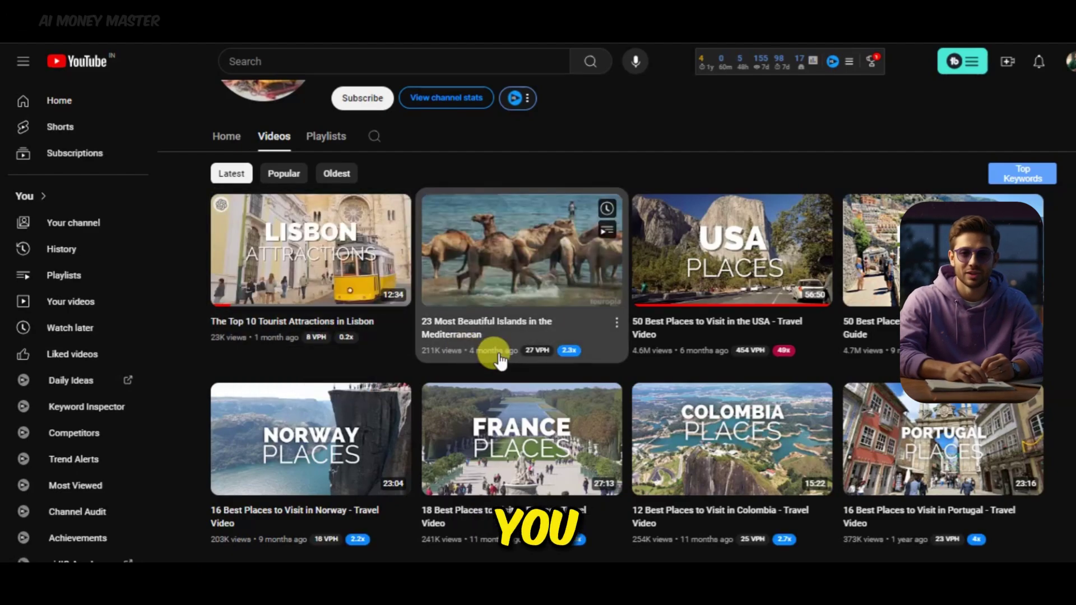
pyautogui.moveTo(754, 364)
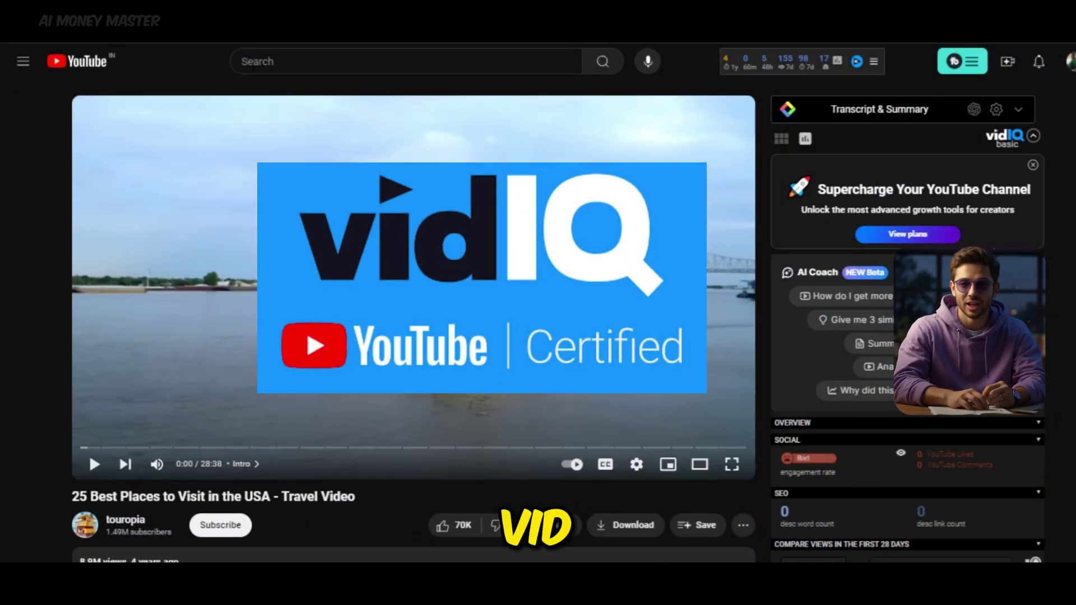
# Examine the vidIQ data, view count and upload date of "25 Best Places to Visit in the USA - Travel Video".
pyautogui.scroll(-4, 887, 332)
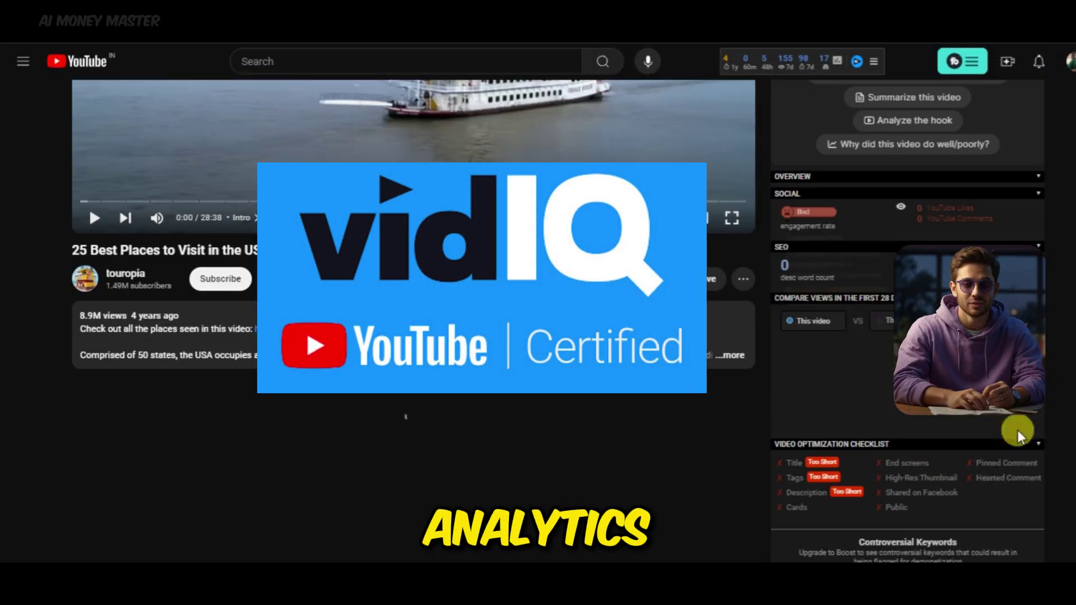
pyautogui.scroll(4, 414, 280)
pyautogui.scroll(-3, 384, 498)
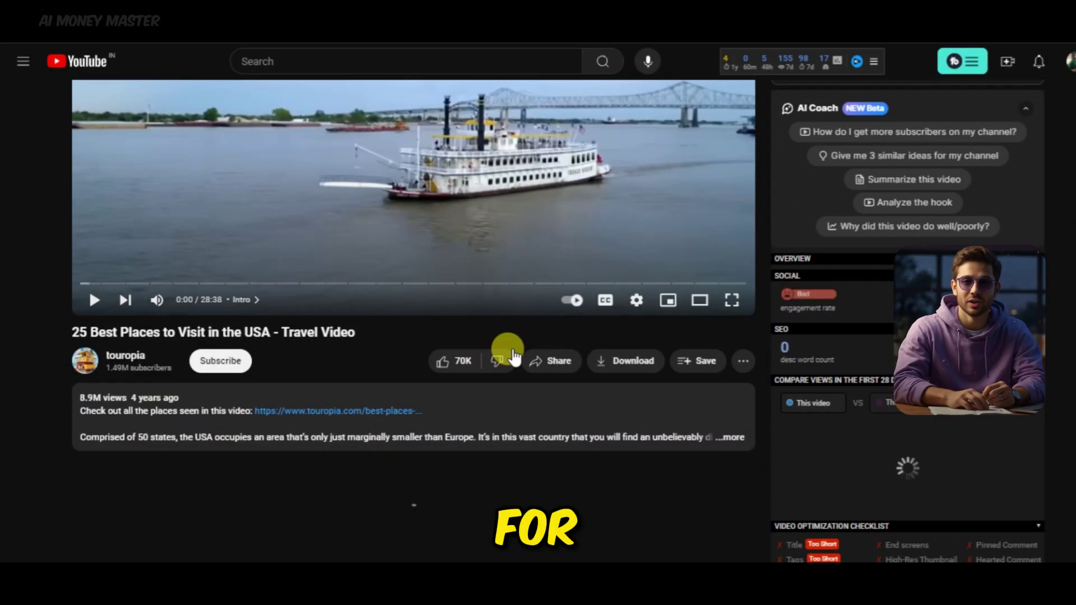
pyautogui.moveTo(74, 404); pyautogui.dragTo(129, 407)
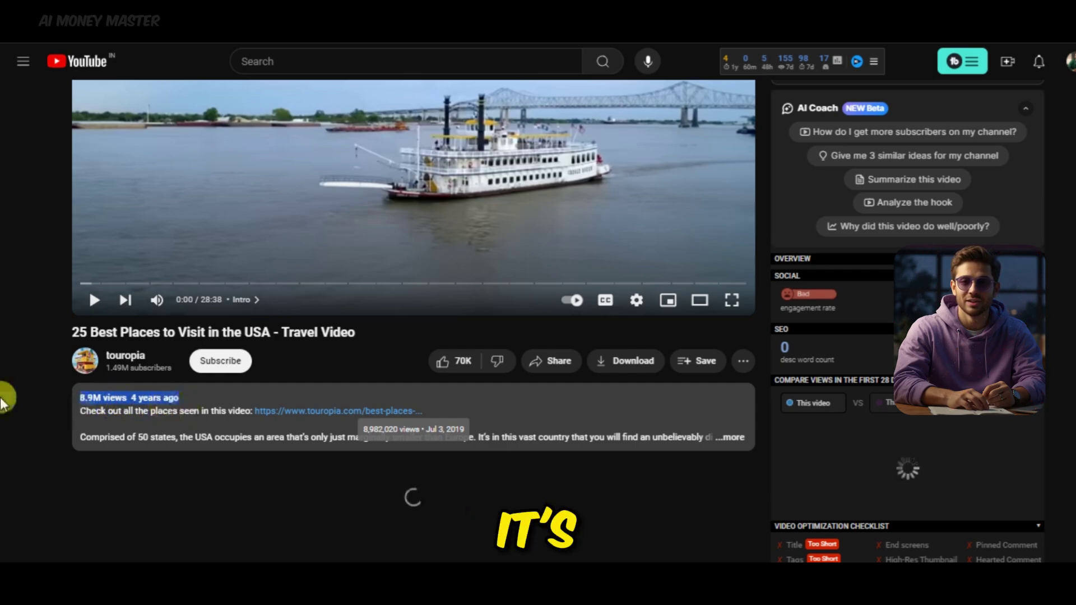
pyautogui.click(5, 398)
pyautogui.scroll(3, 221, 381)
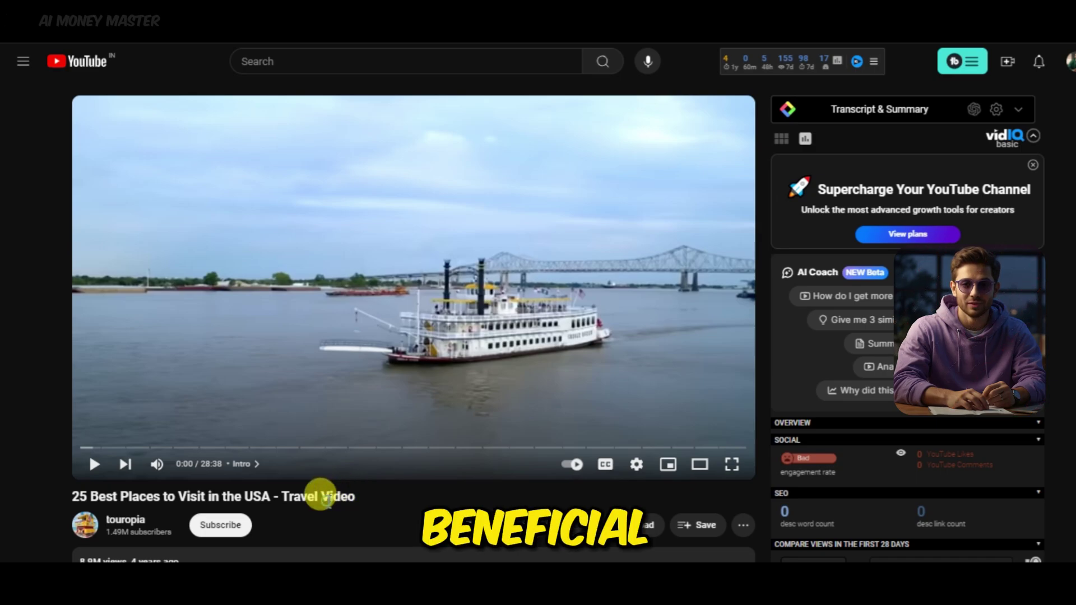
# Highlight the title of the opened USA travel video to check its topic wording.
pyautogui.tripleClick(320, 495)
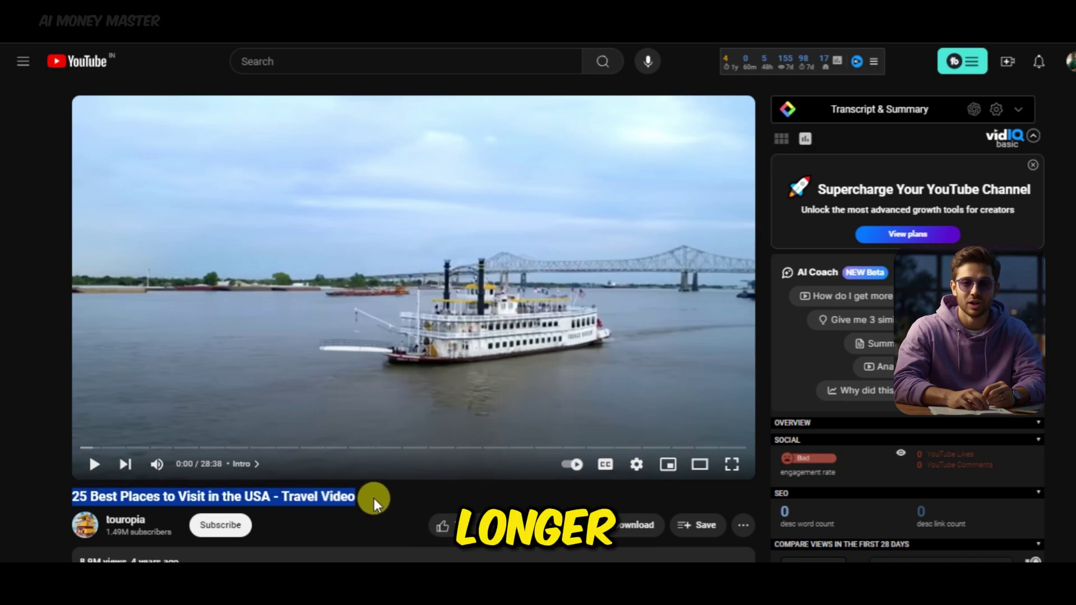
pyautogui.click(350, 496)
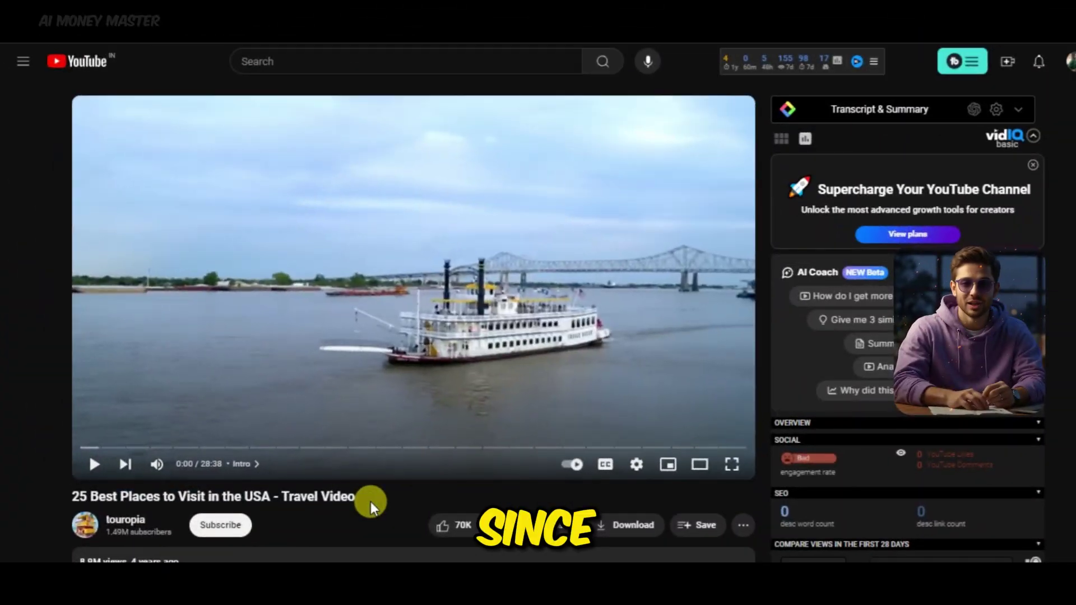
pyautogui.moveTo(343, 486); pyautogui.dragTo(133, 487)
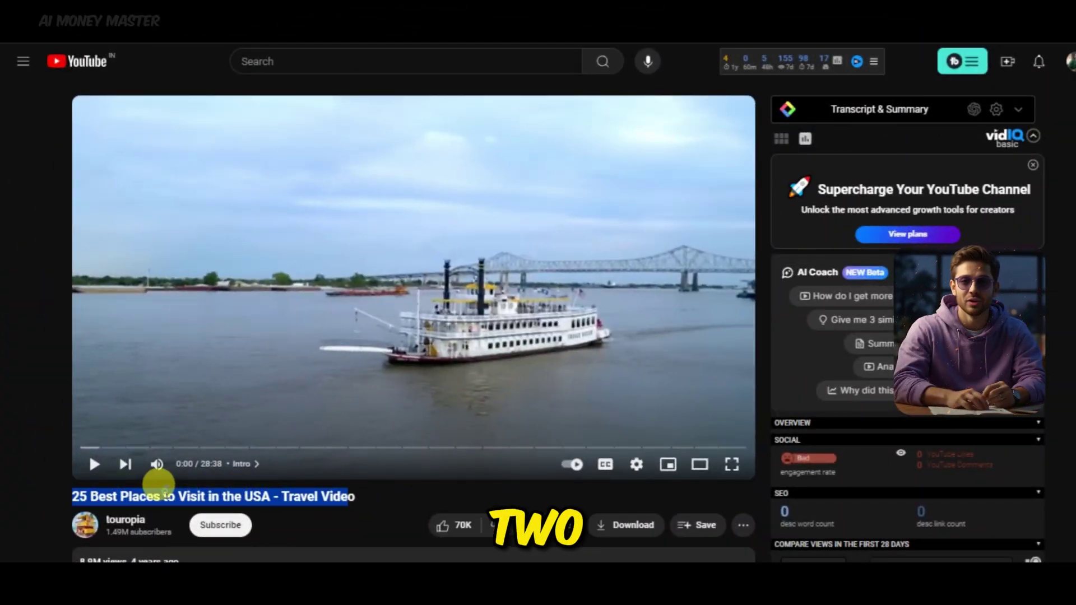
pyautogui.click(90, 493)
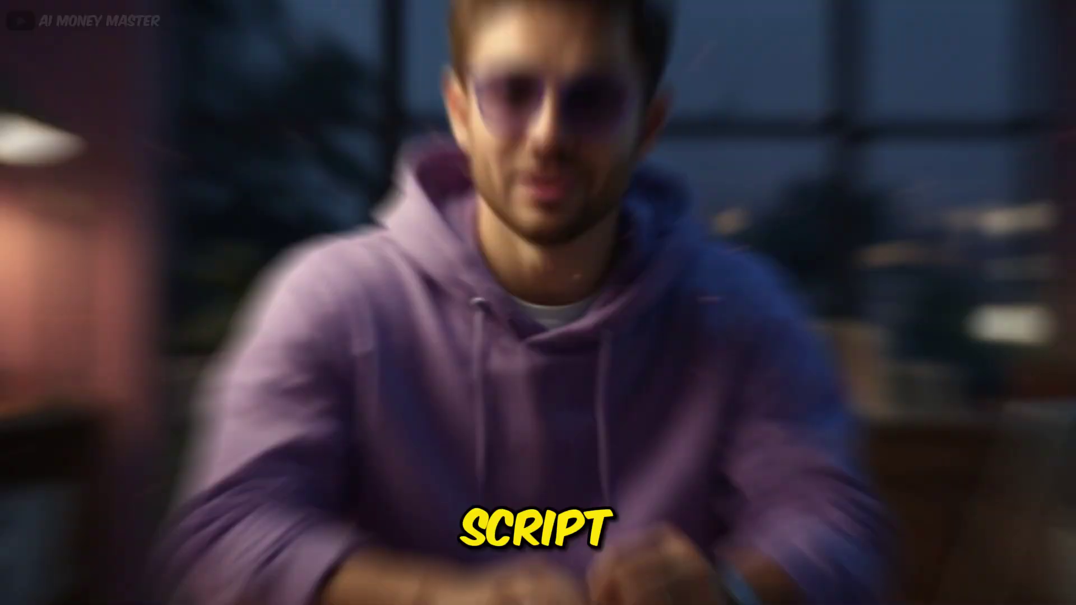
# In ChatGPT, generate a youtube video script on "5 Best Places to Visit in the USA - Travel Video" and look through it.
pyautogui.write('u')
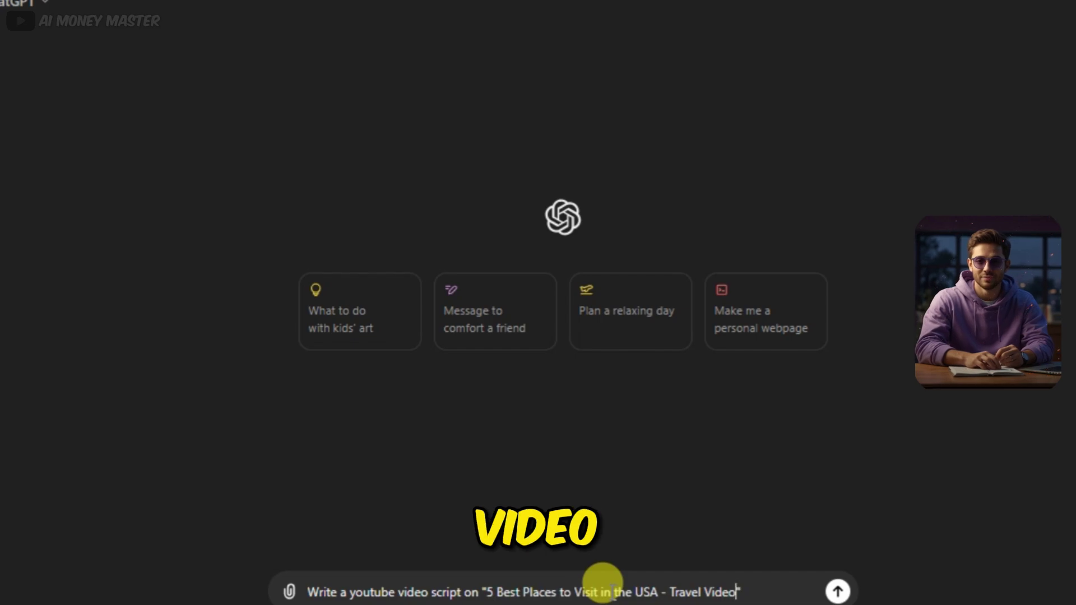
pyautogui.press('Return')
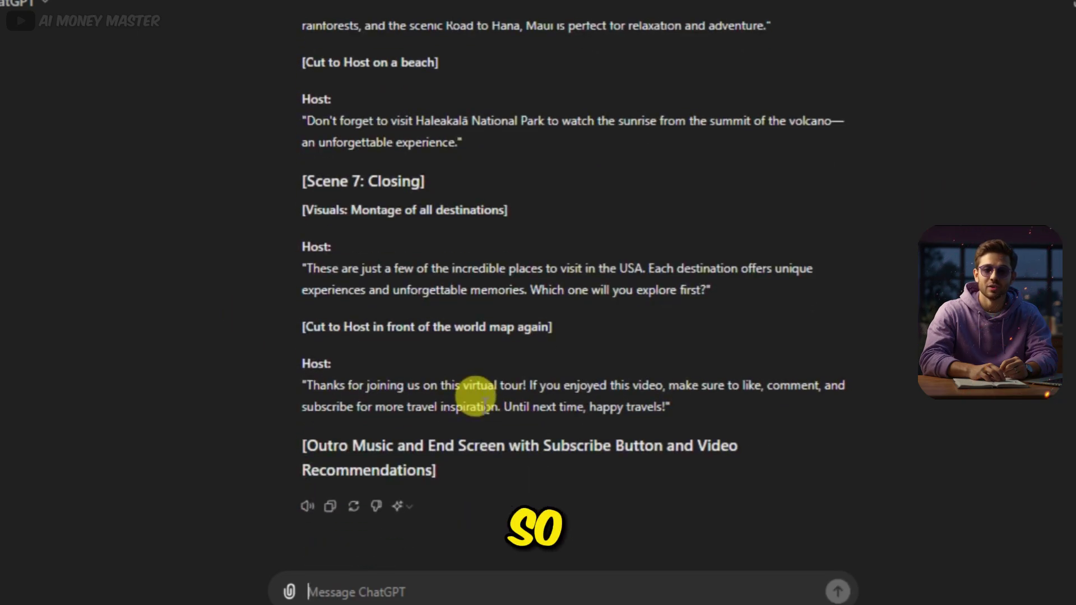
pyautogui.scroll(20, 475, 398)
pyautogui.moveTo(293, 192); pyautogui.dragTo(445, 247)
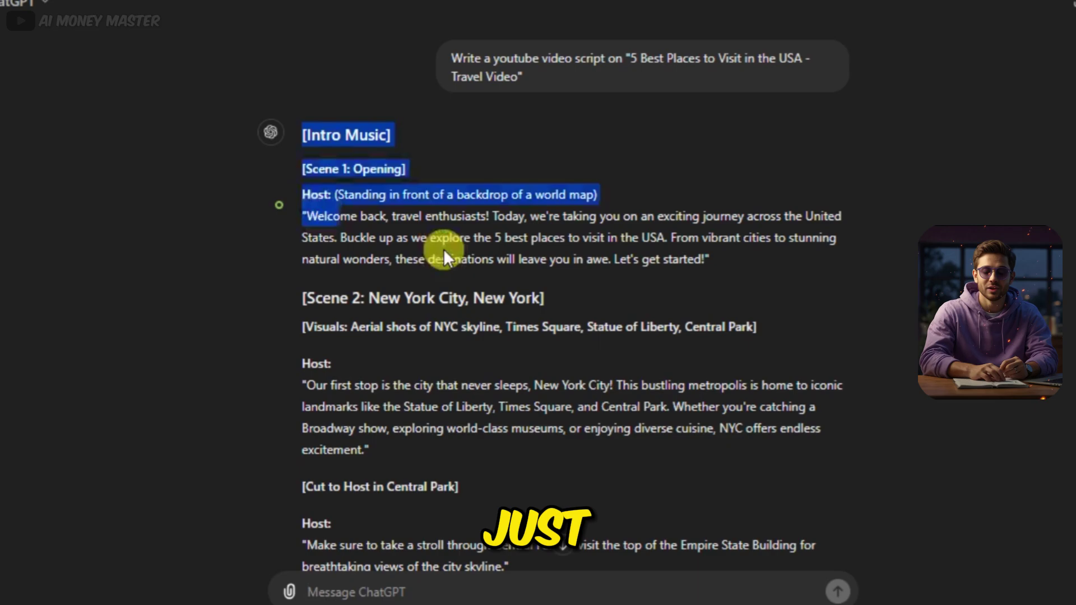
pyautogui.click(529, 297)
pyautogui.scroll(-15, 530, 297)
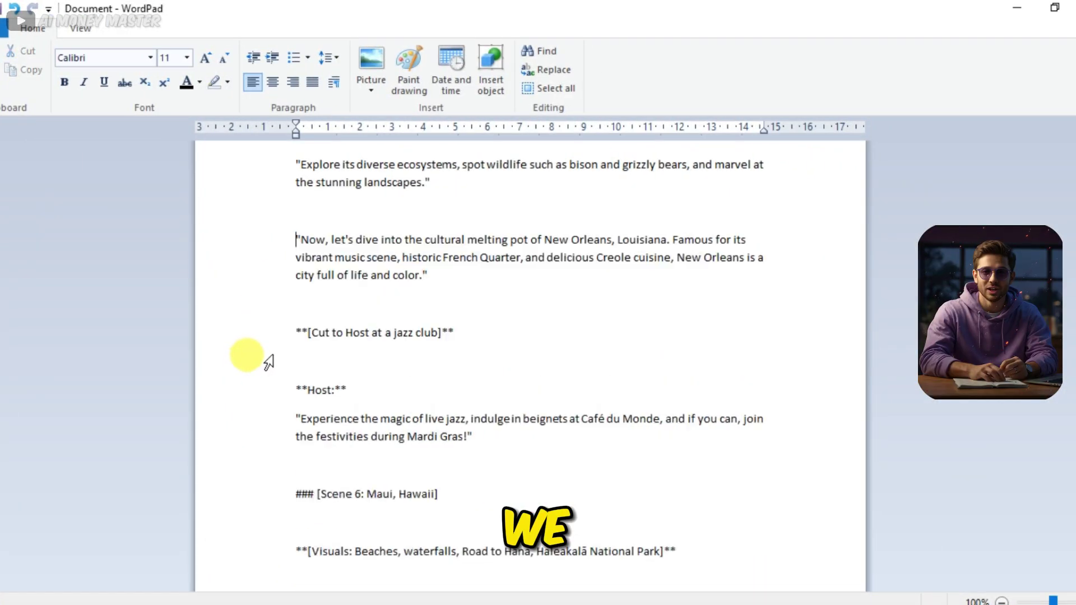
# In WordPad, delete the remaining scene headings, visual notes and host cues, keeping only the spoken narration.
pyautogui.moveTo(267, 407); pyautogui.dragTo(263, 513)
pyautogui.press('Delete')
pyautogui.scroll(-1, 256, 485)
pyautogui.press('Delete')
pyautogui.scroll(-2, 272, 504)
pyautogui.moveTo(269, 411); pyautogui.dragTo(272, 481)
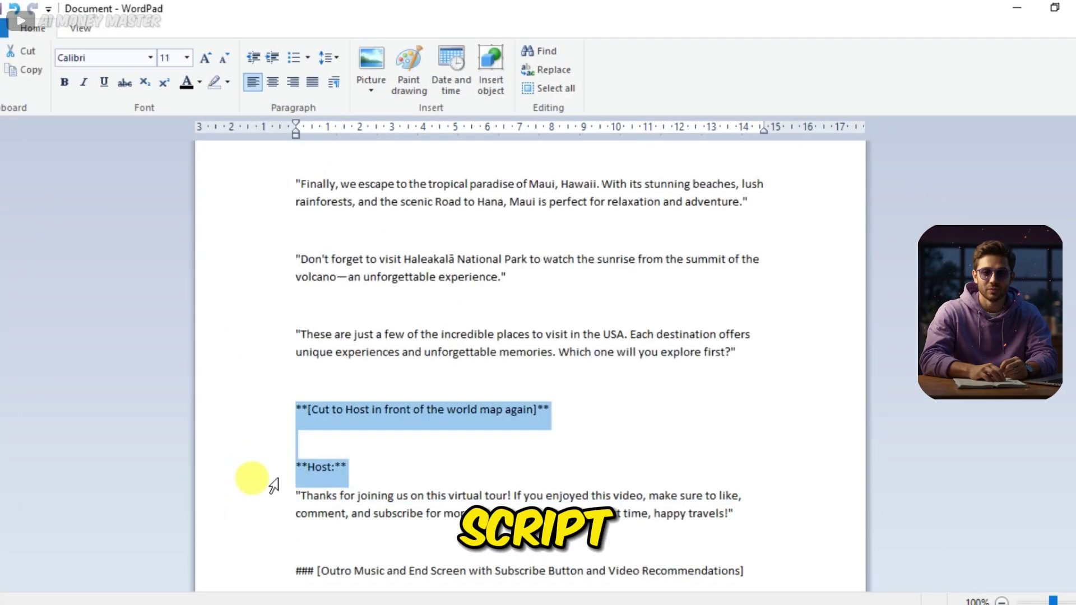
pyautogui.press('Delete')
# Remove the extra blank lines between the script's paragraphs and select the whole script.
pyautogui.scroll(15, 348, 336)
pyautogui.click(559, 357)
pyautogui.press('Delete')
pyautogui.click(779, 435)
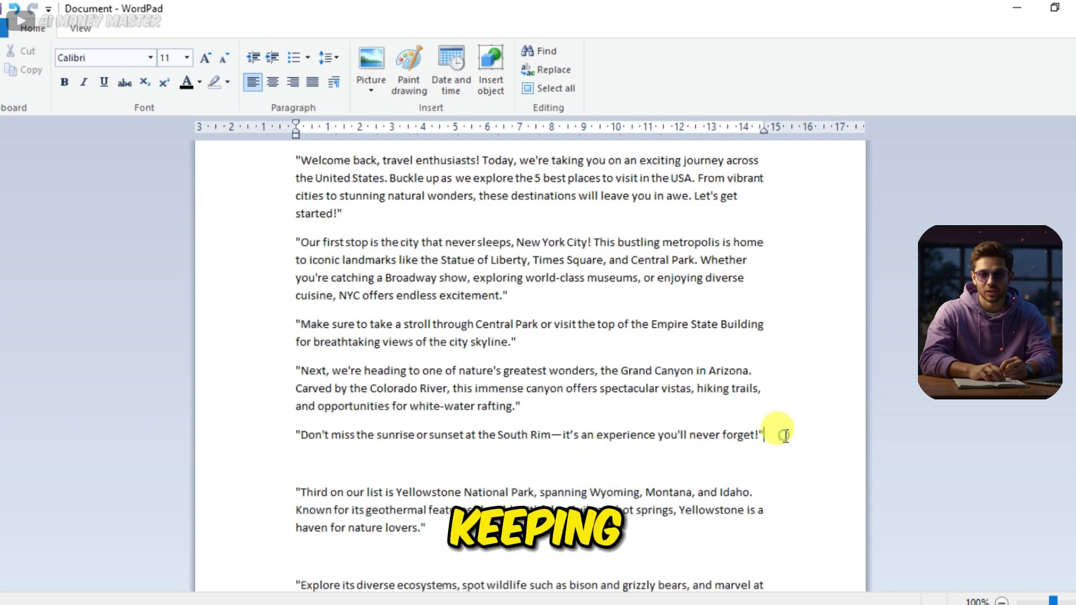
pyautogui.press('Delete')
pyautogui.scroll(-1, 617, 392)
pyautogui.click(478, 437)
pyautogui.press('Delete')
pyautogui.scroll(-3, 560, 448)
pyautogui.scroll(3, 380, 317)
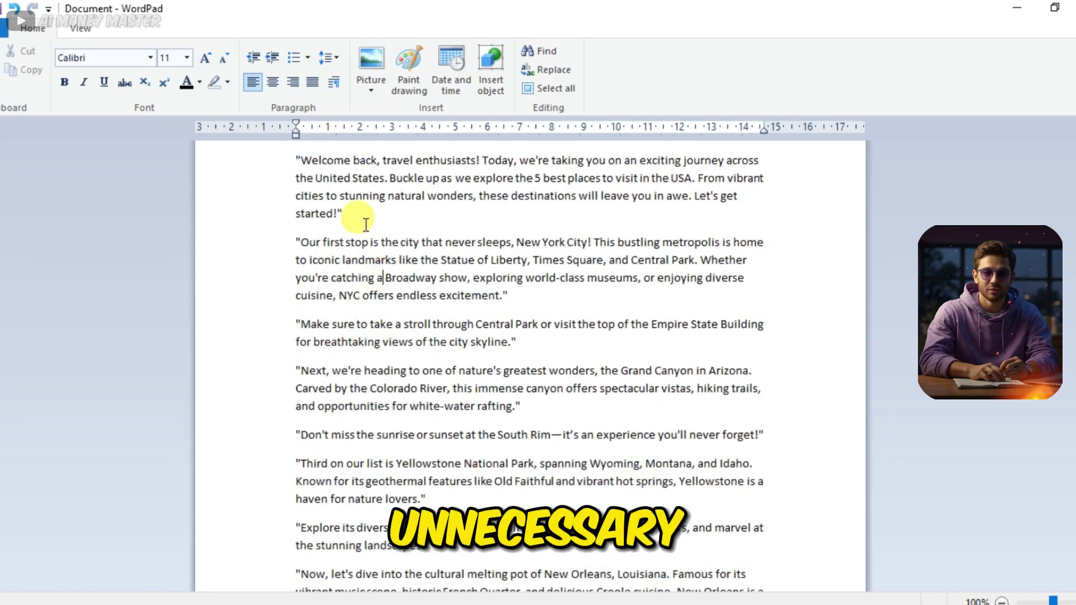
pyautogui.hotkey('ctrl', 'a')
pyautogui.scroll(6, 512, 375)
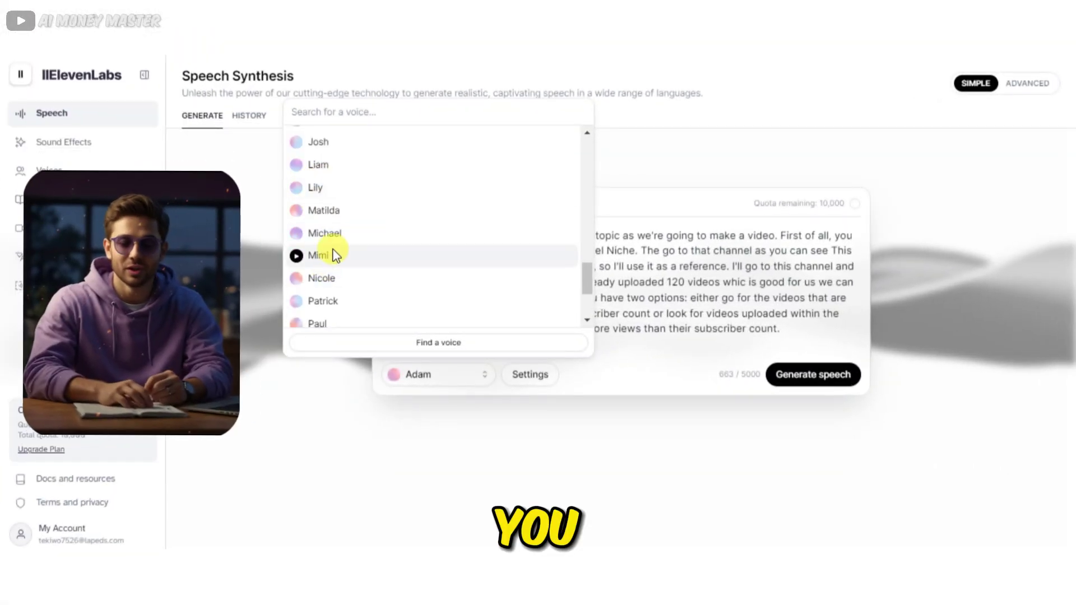
# Browse the premade voices in ElevenLabs and pick Adam for the text-to-speech narration.
pyautogui.scroll(-2, 386, 268)
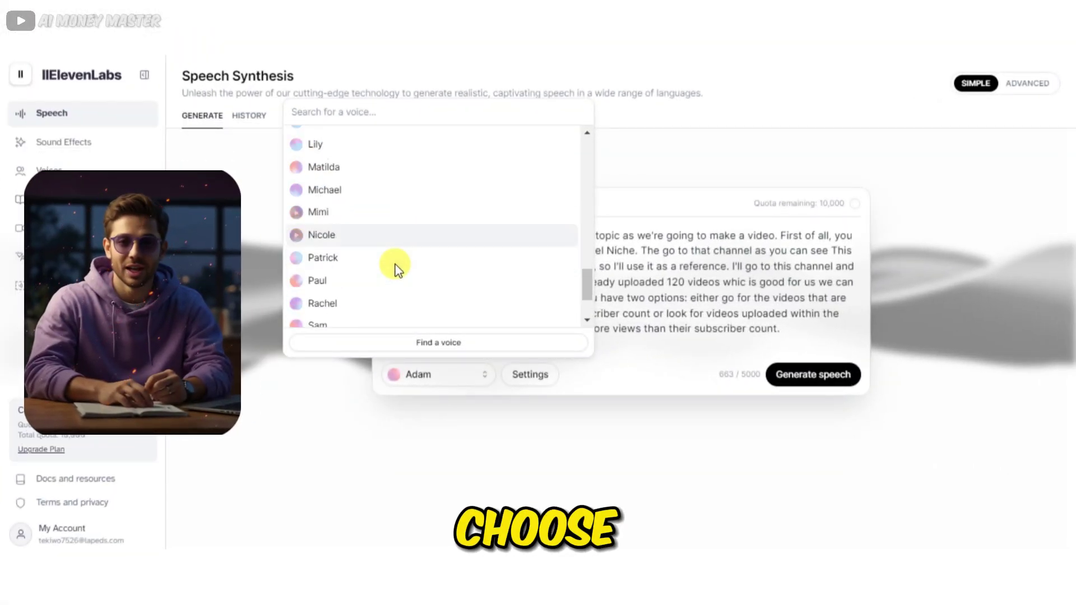
pyautogui.scroll(3, 377, 267)
pyautogui.scroll(-3, 378, 263)
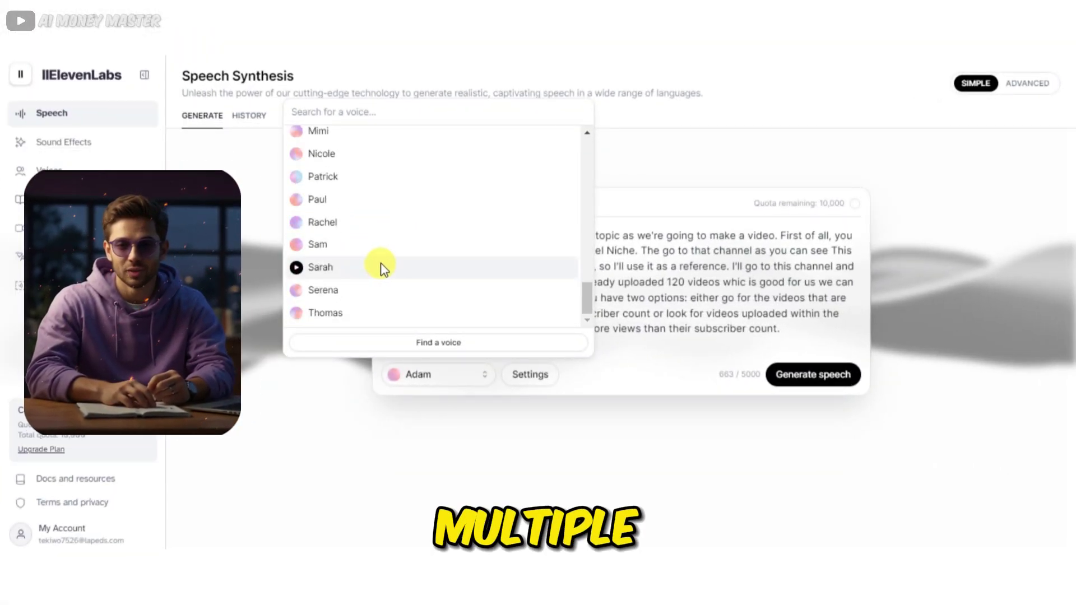
pyautogui.scroll(5, 392, 281)
pyautogui.scroll(10, 396, 282)
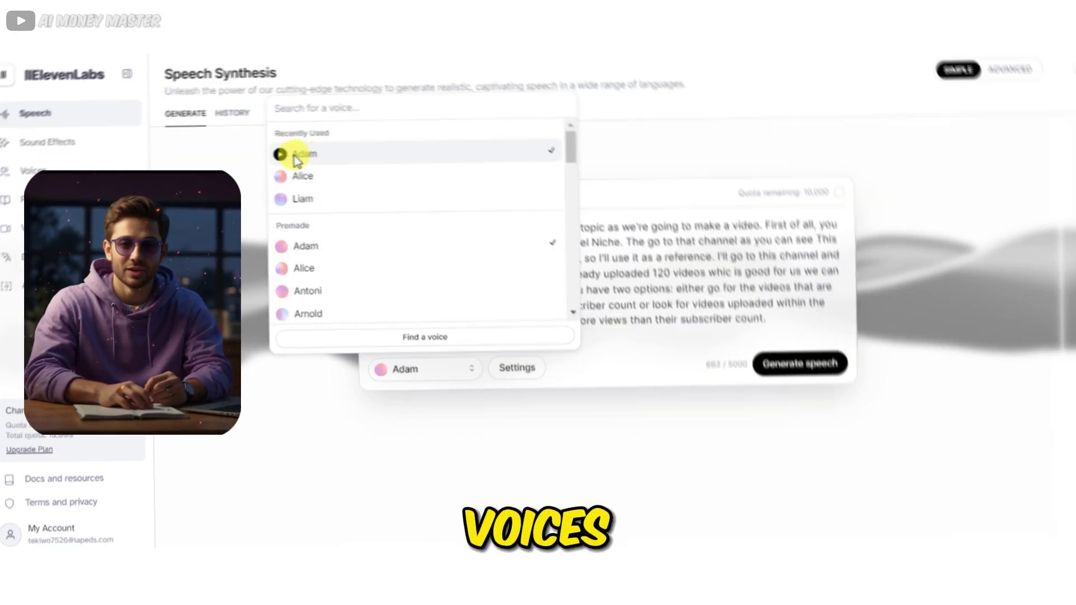
pyautogui.click(320, 162)
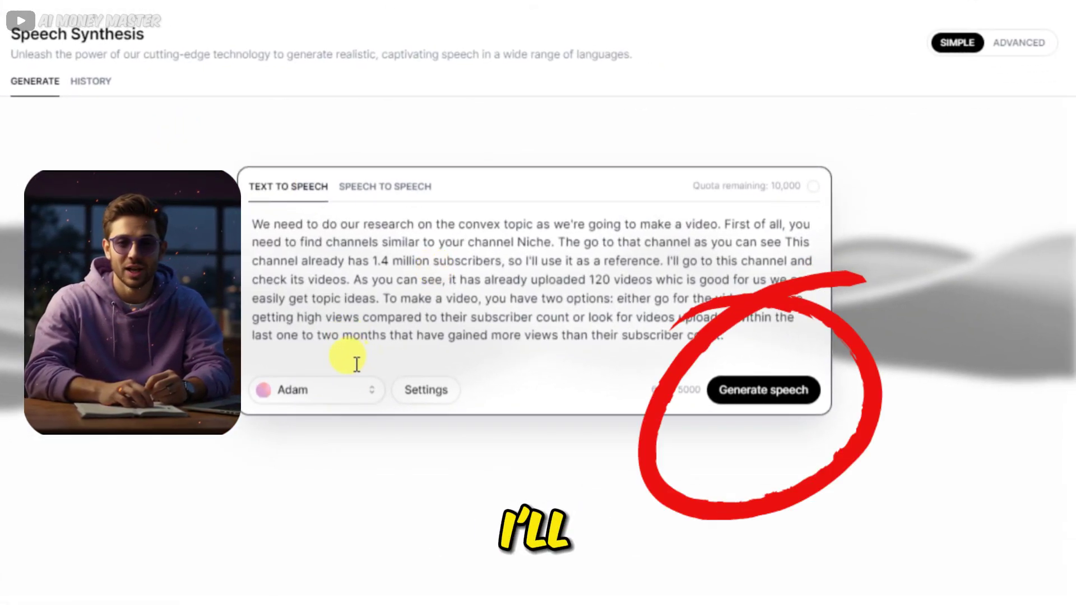
# Switch to Pictory and start a Script to Video project.
pyautogui.click(626, 332)
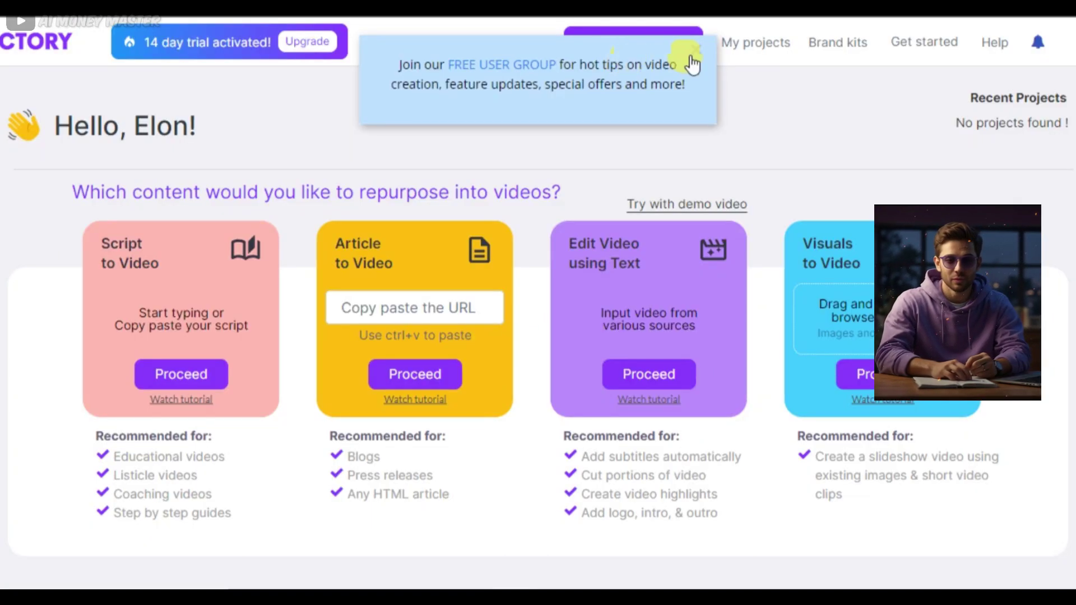
pyautogui.hotkey('ctrl', '-')
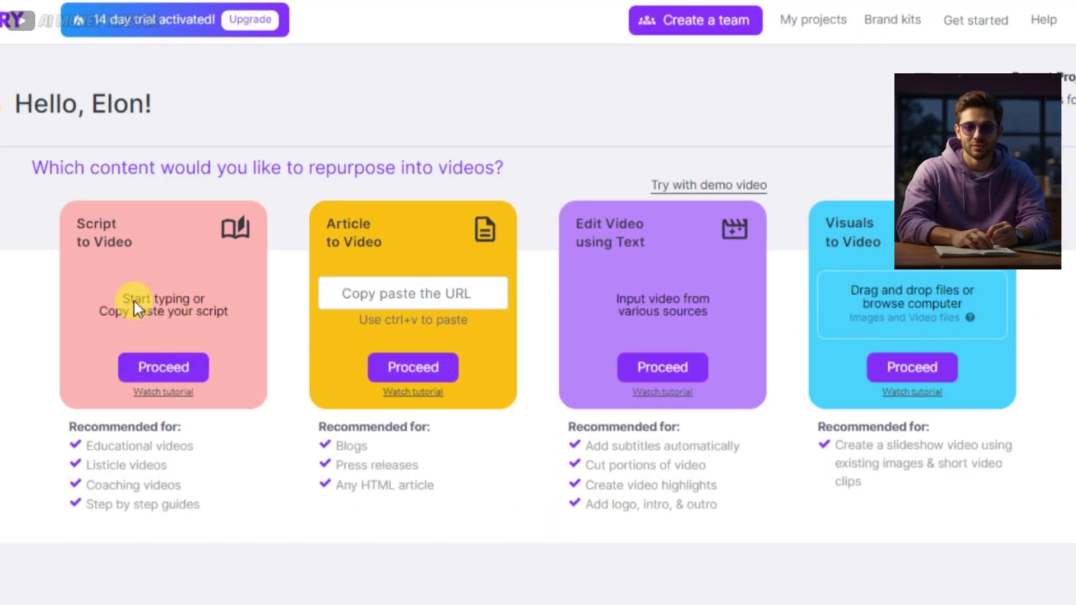
pyautogui.click(191, 376)
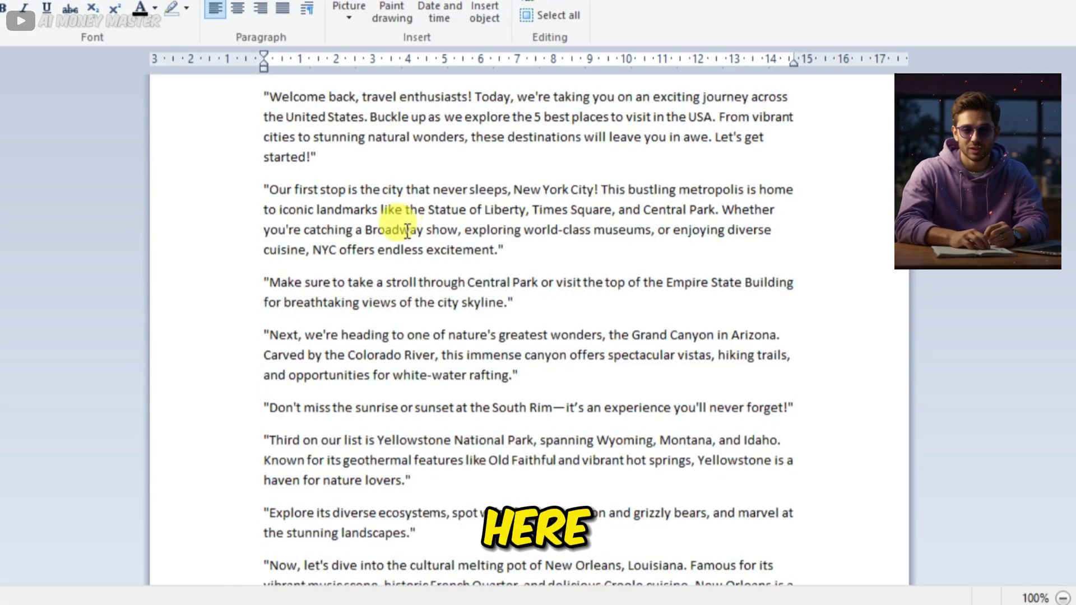
# Copy the whole script from WordPad into Pictory's script editor, and proceed to the storyboard, dismissing the watermark notice.
pyautogui.hotkey('ctrl', 'a')
pyautogui.hotkey('ctrl', 'c')
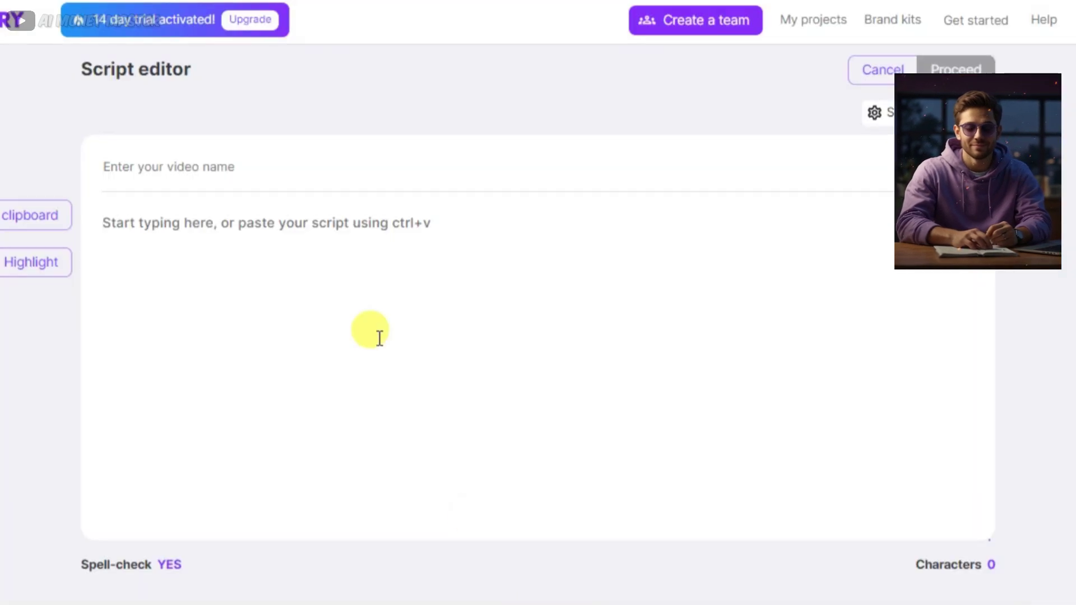
pyautogui.hotkey('ctrl', 'v')
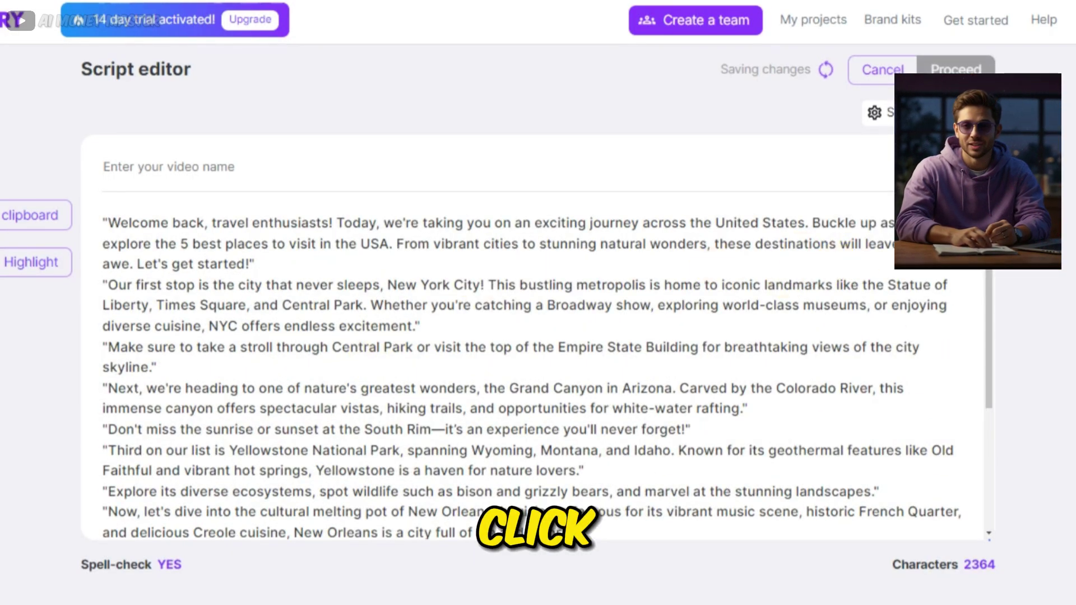
pyautogui.click(946, 69)
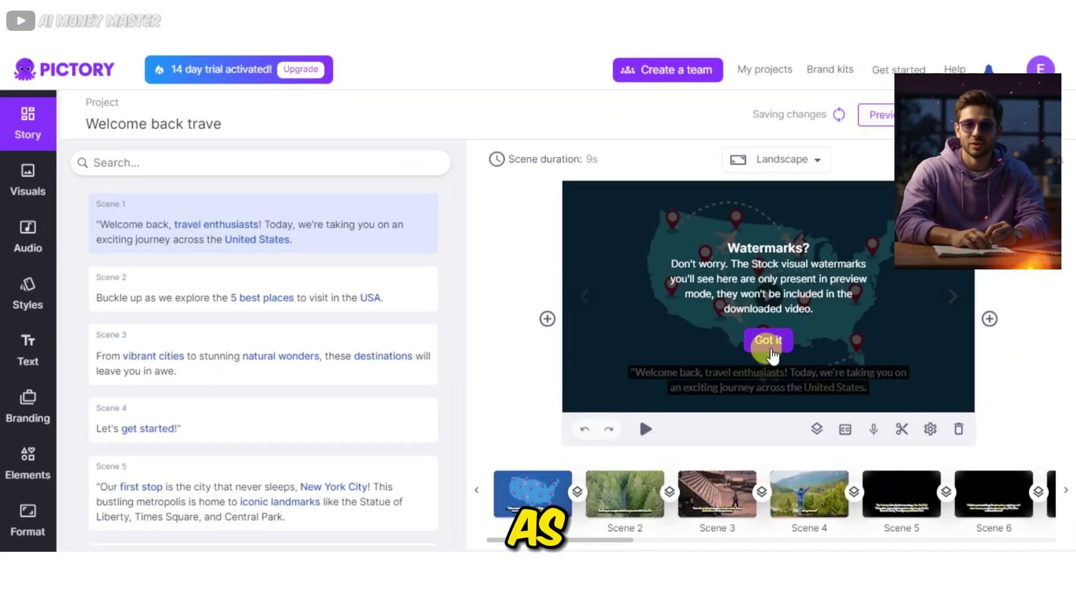
pyautogui.click(769, 343)
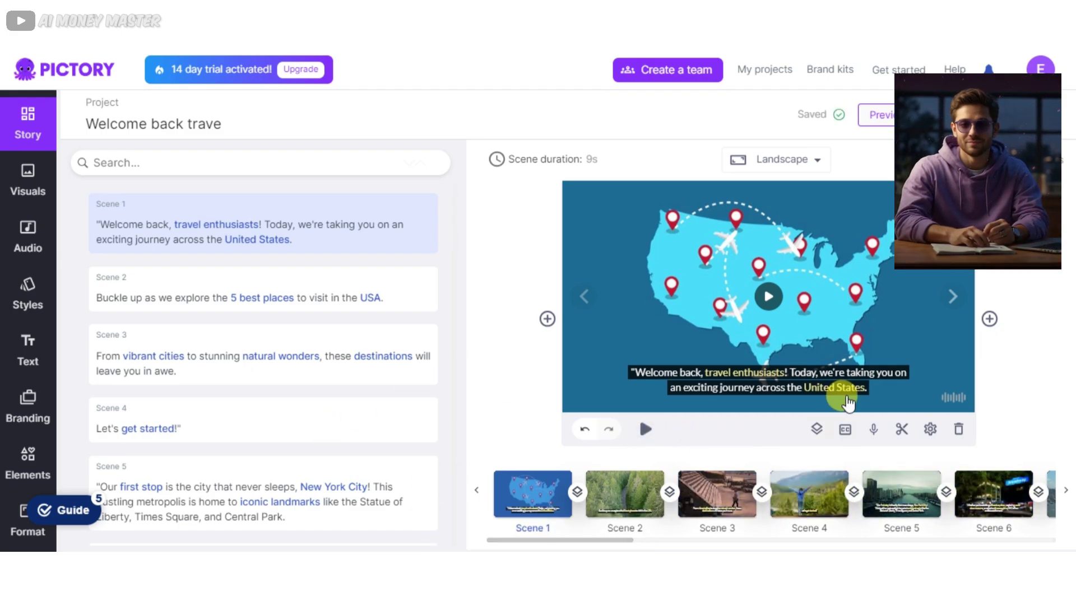
# Hide the subtitle text and apply the change to all scenes of the video.
pyautogui.click(841, 386)
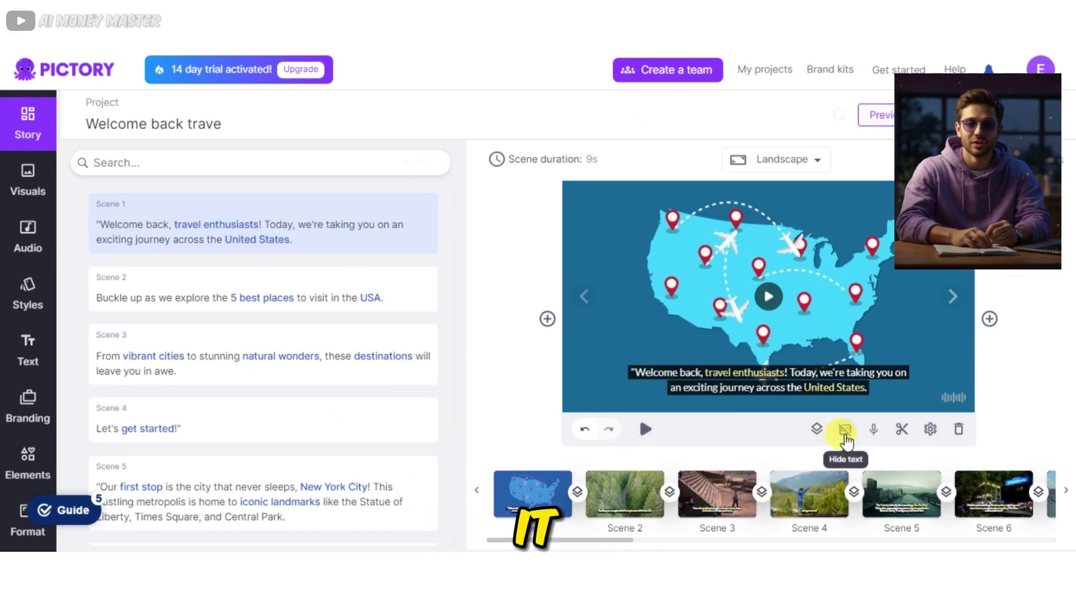
pyautogui.click(845, 431)
pyautogui.click(812, 432)
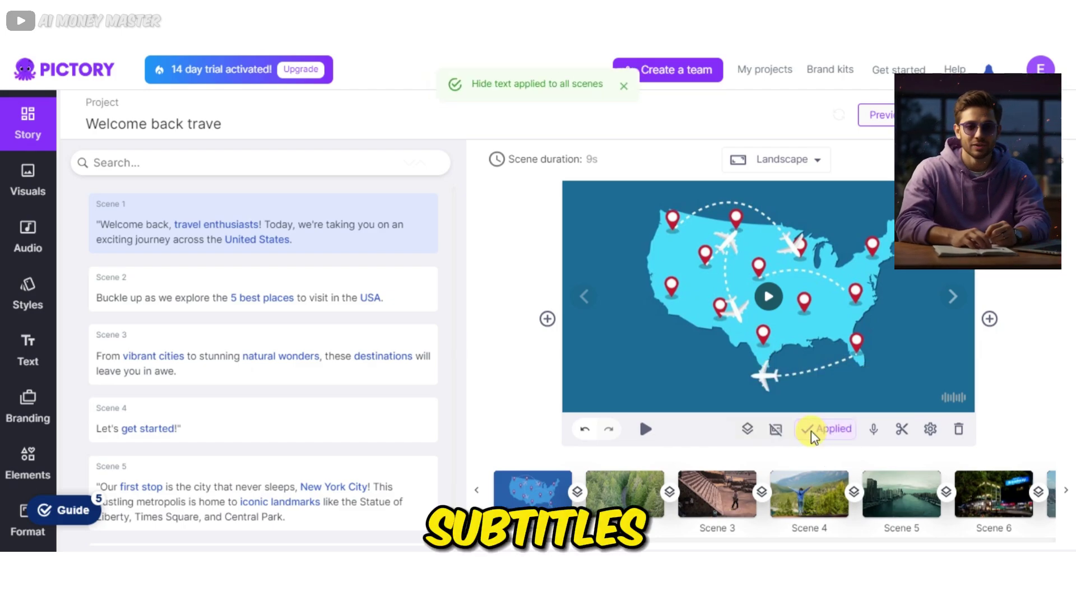
pyautogui.click(930, 429)
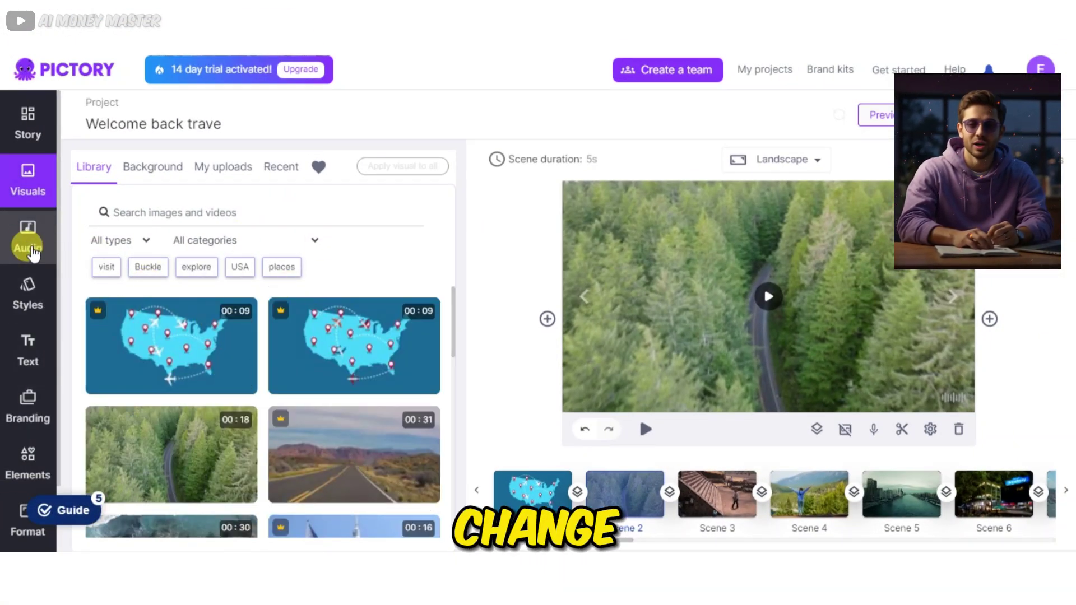
# Apply the uploaded Travel.mp3 voiceover to the entire video, and generate and download the finished video.
pyautogui.click(17, 243)
pyautogui.click(273, 171)
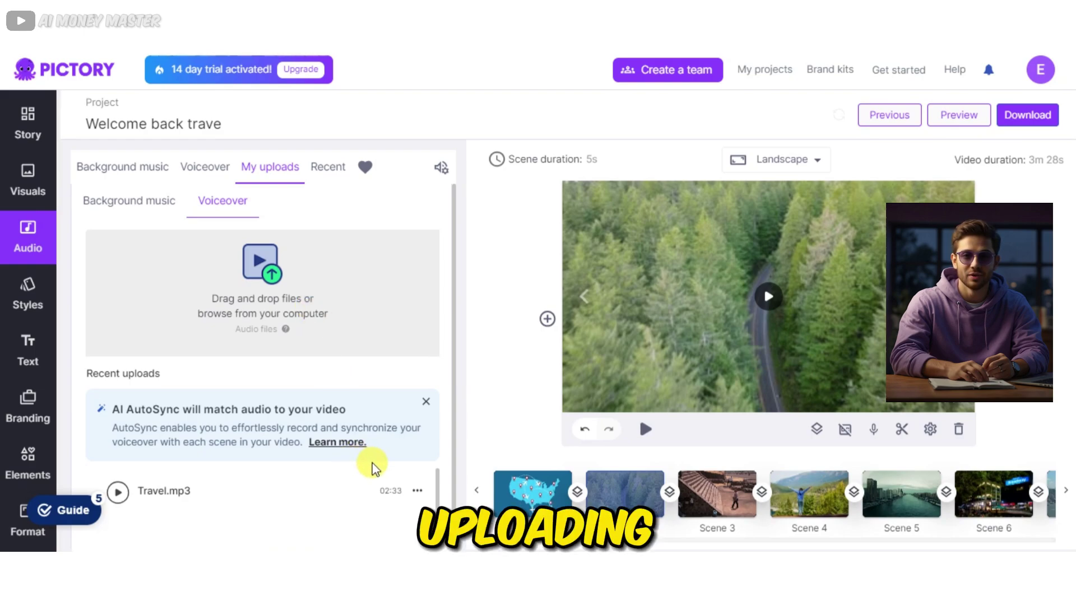
pyautogui.click(426, 401)
pyautogui.click(425, 404)
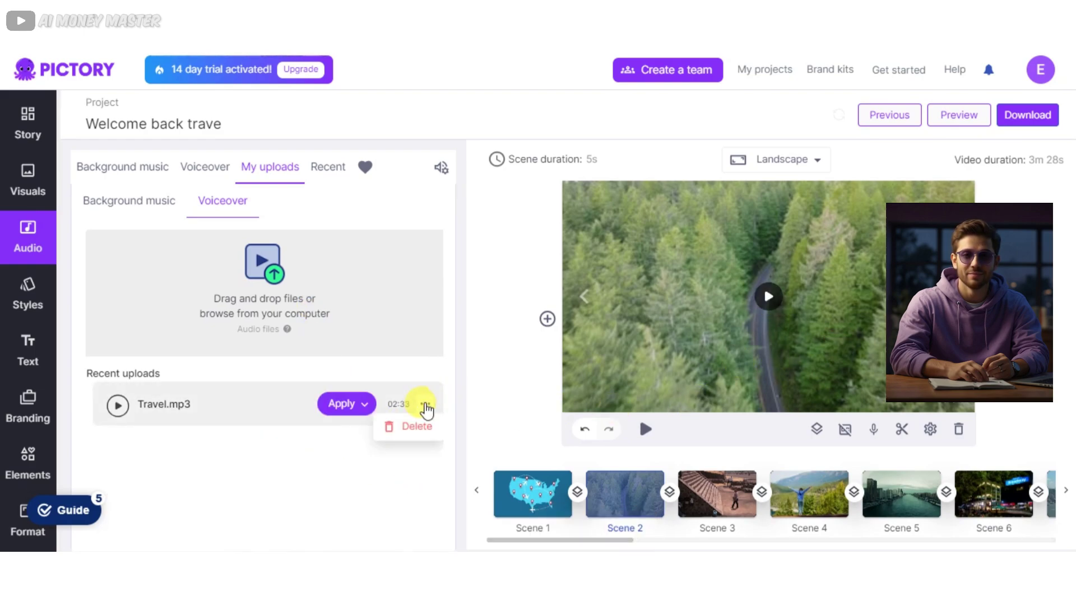
pyautogui.click(348, 405)
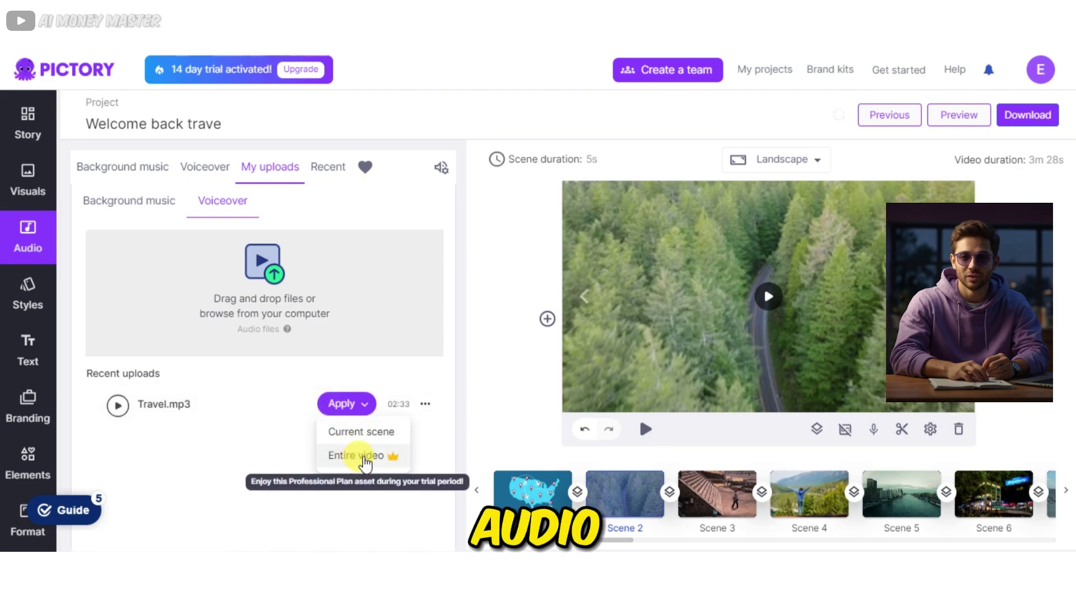
pyautogui.click(359, 456)
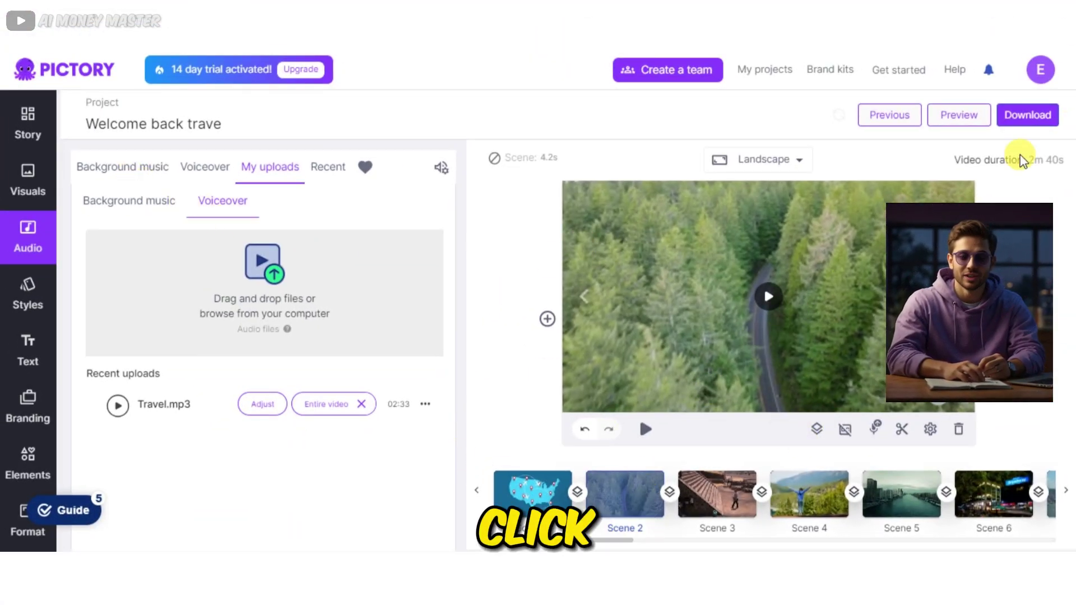
pyautogui.click(1025, 115)
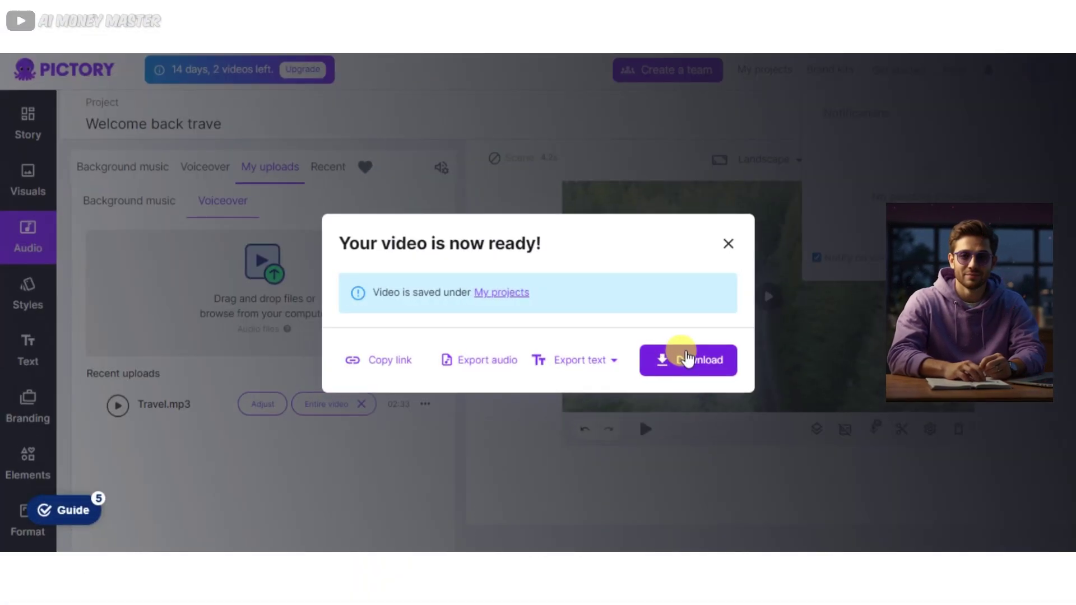
pyautogui.click(688, 358)
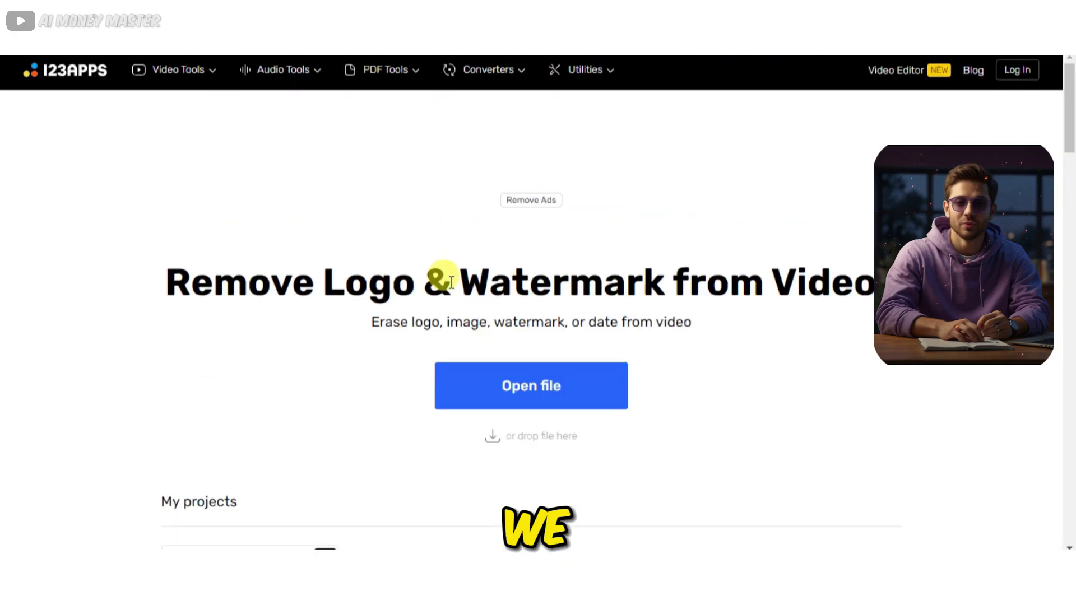
# Switch to the 123apps logo remover, open Welcomebacktrave.mp4 and add it to the timeline.
pyautogui.scroll(-3, 500, 349)
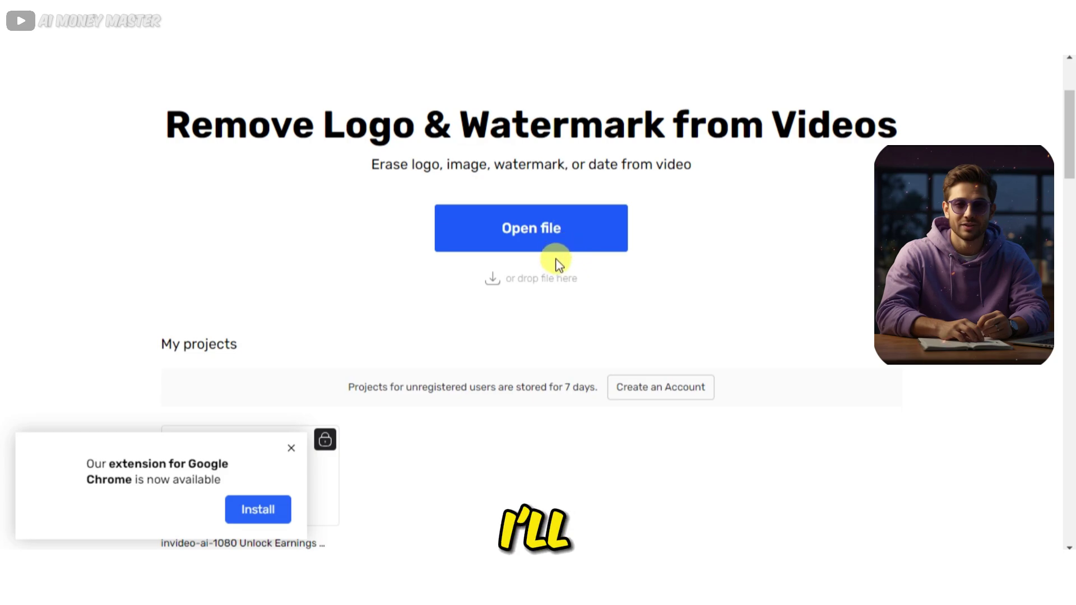
pyautogui.click(538, 247)
pyautogui.scroll(-3, 87, 175)
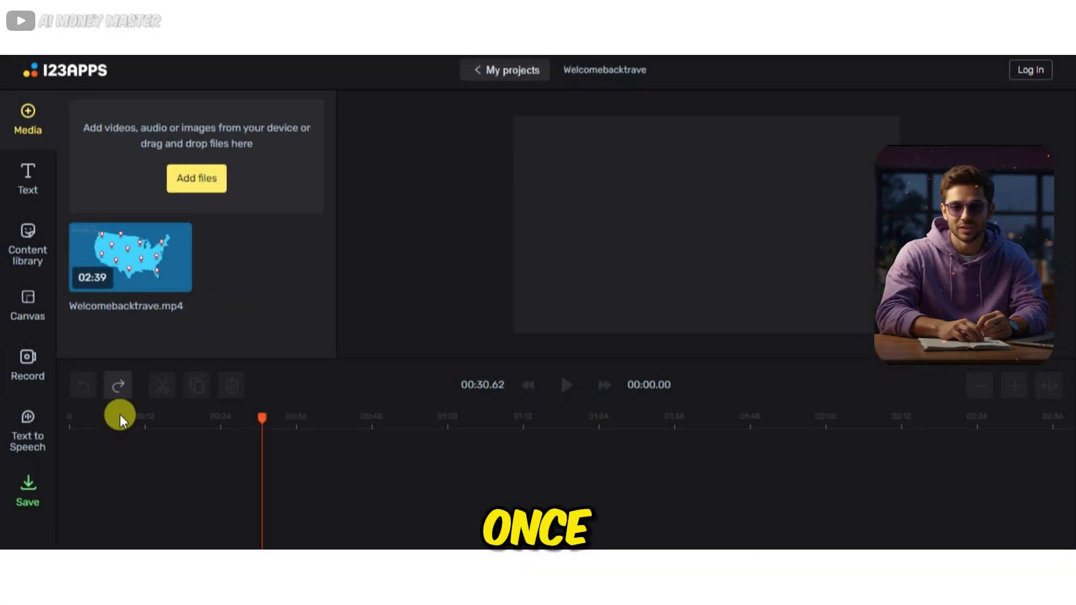
pyautogui.click(174, 273)
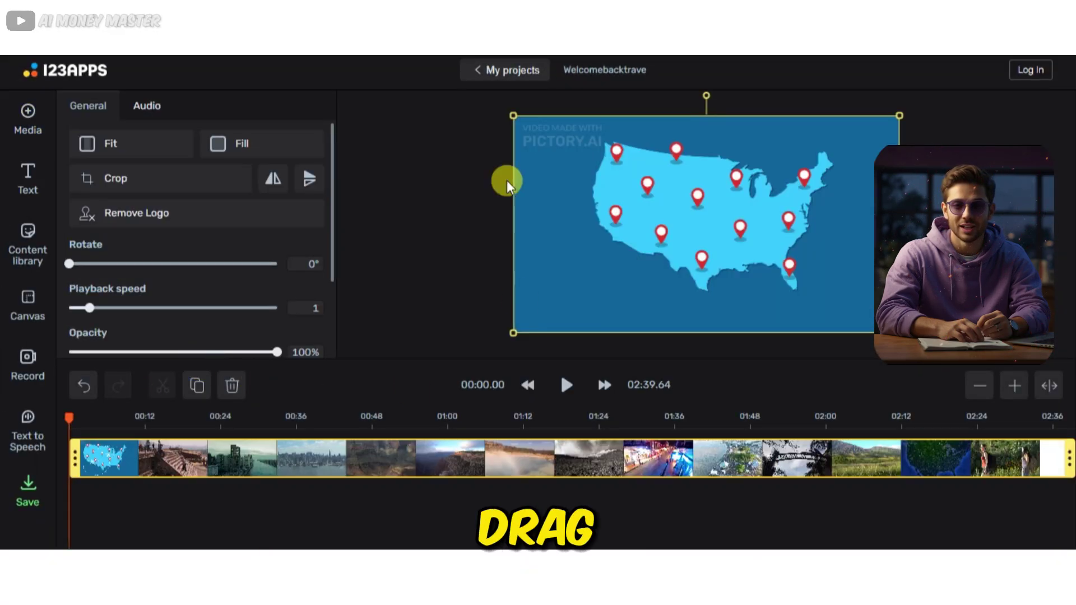
# Remove the Pictory.ai watermark from the upper-left corner of the video frame with Remove Logo.
pyautogui.moveTo(899, 333); pyautogui.dragTo(737, 253)
pyautogui.hotkey('ctrl', 'z')
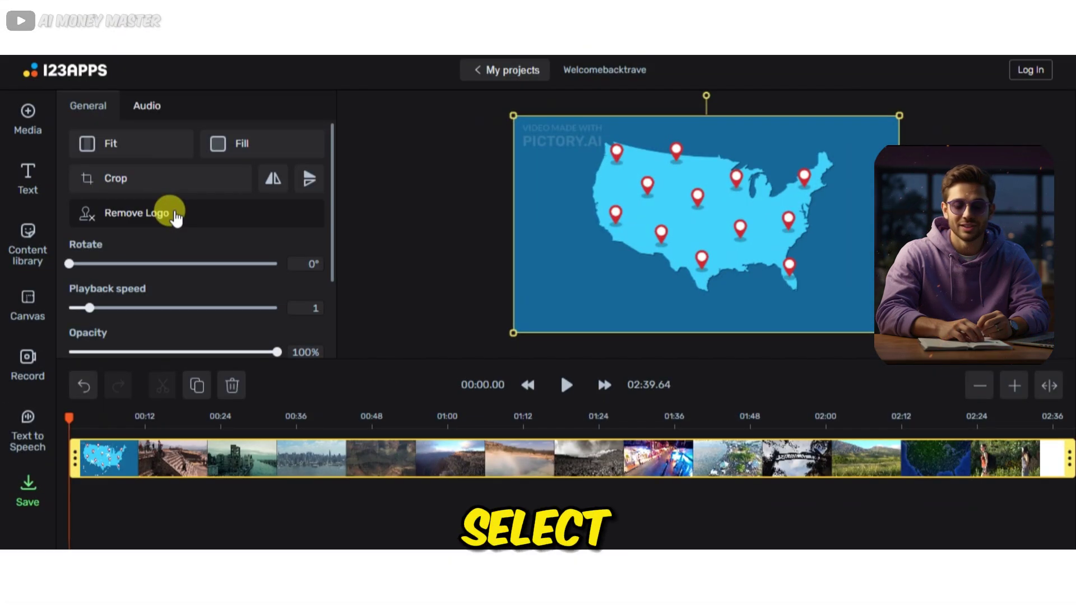
pyautogui.click(162, 214)
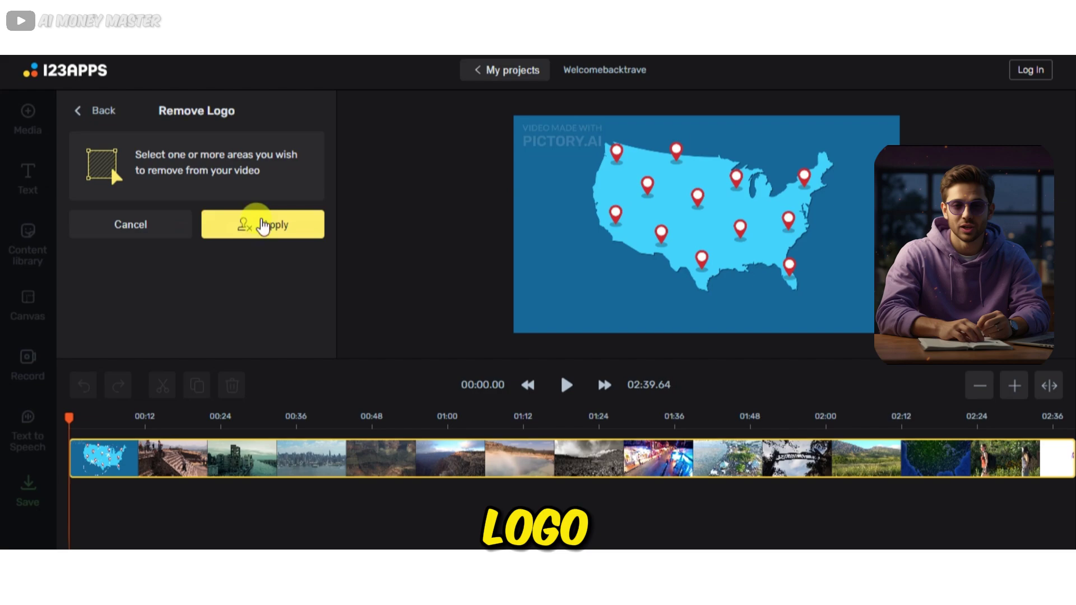
pyautogui.moveTo(522, 126); pyautogui.dragTo(601, 146)
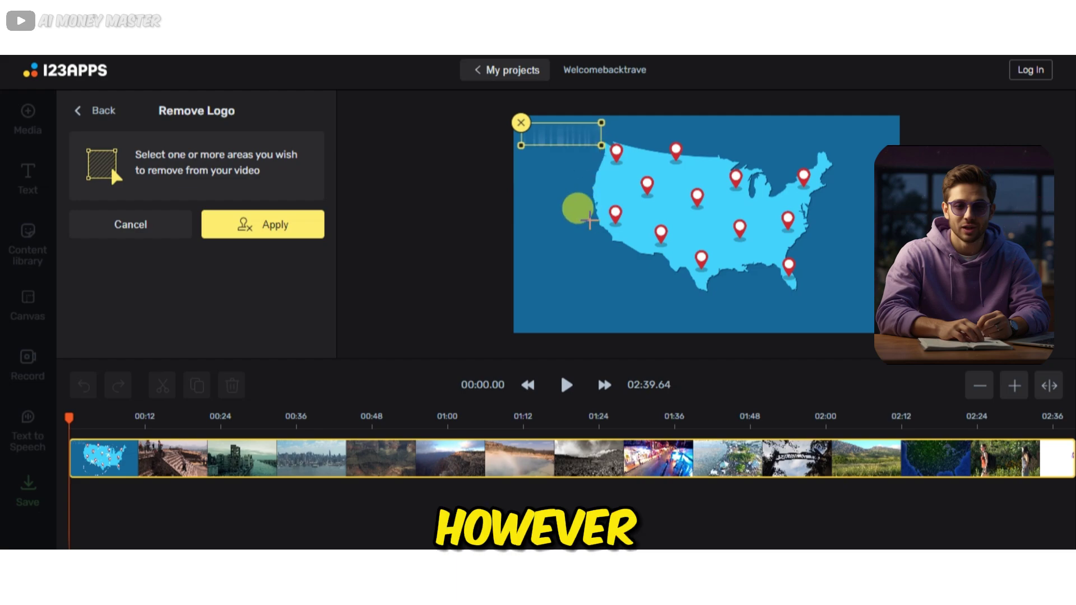
pyautogui.click(258, 240)
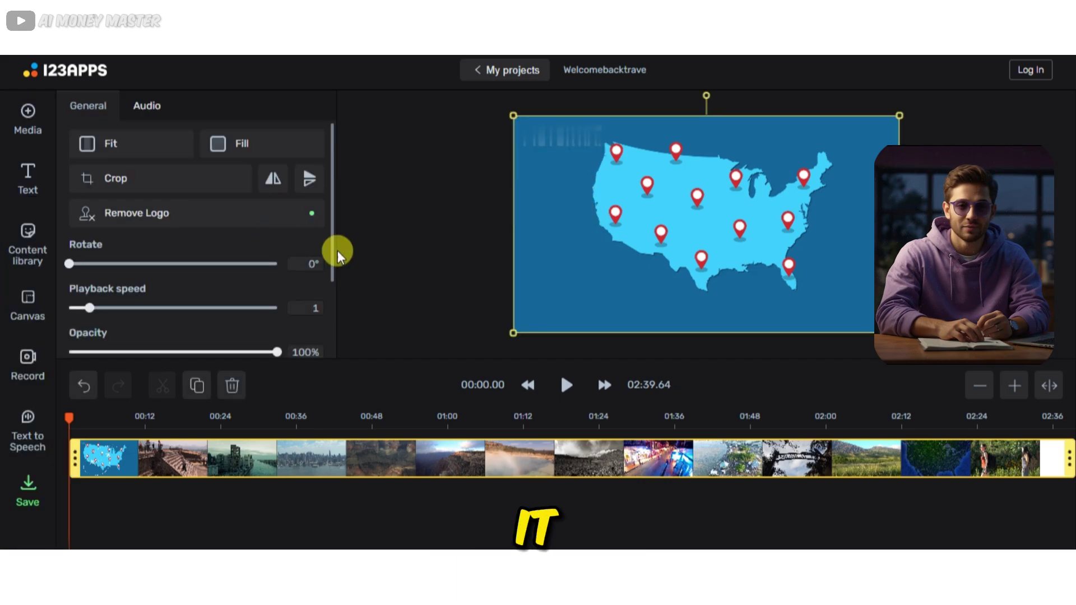
# Scrub through the video to check the logo removal along its length, and save the edited video.
pyautogui.moveTo(77, 431); pyautogui.dragTo(847, 425)
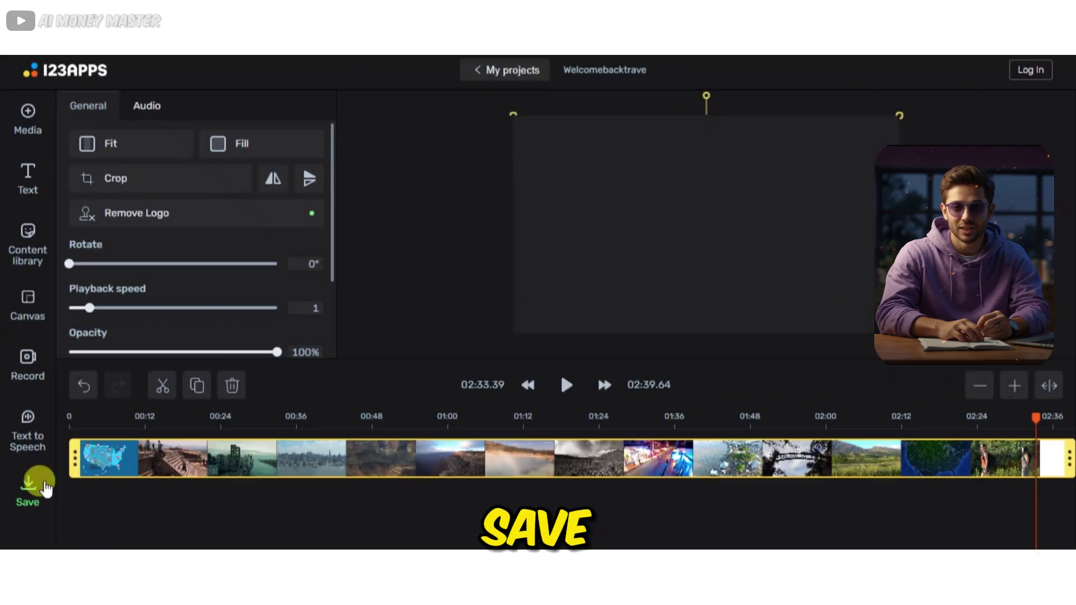
pyautogui.click(46, 488)
pyautogui.click(241, 316)
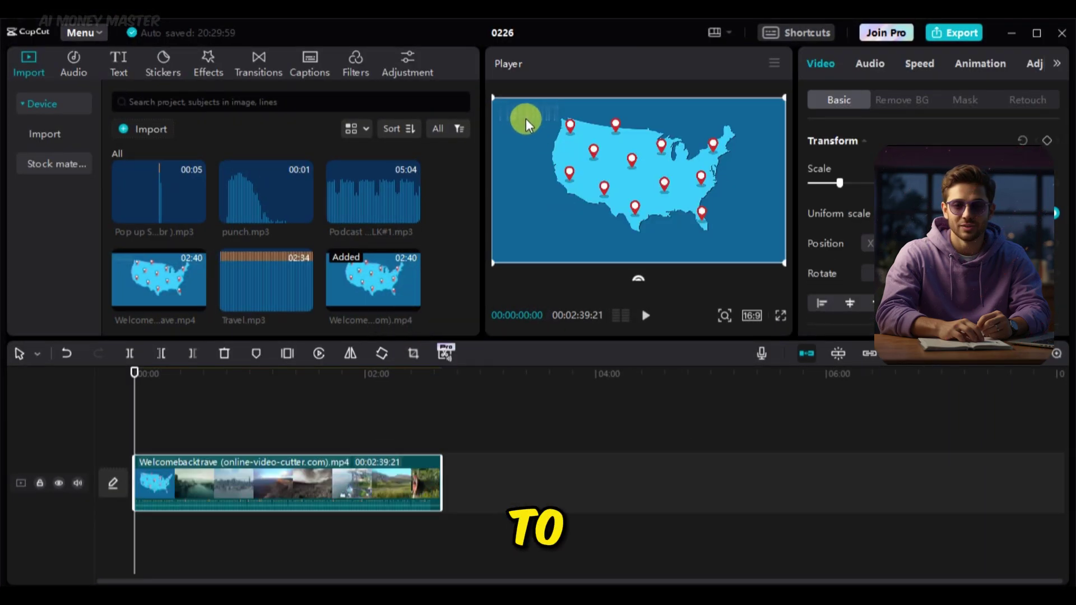
# Switch to CapCut, preview the start of the edited video and generate auto captions for it with English as the spoken language.
pyautogui.click(1056, 354)
pyautogui.click(139, 373)
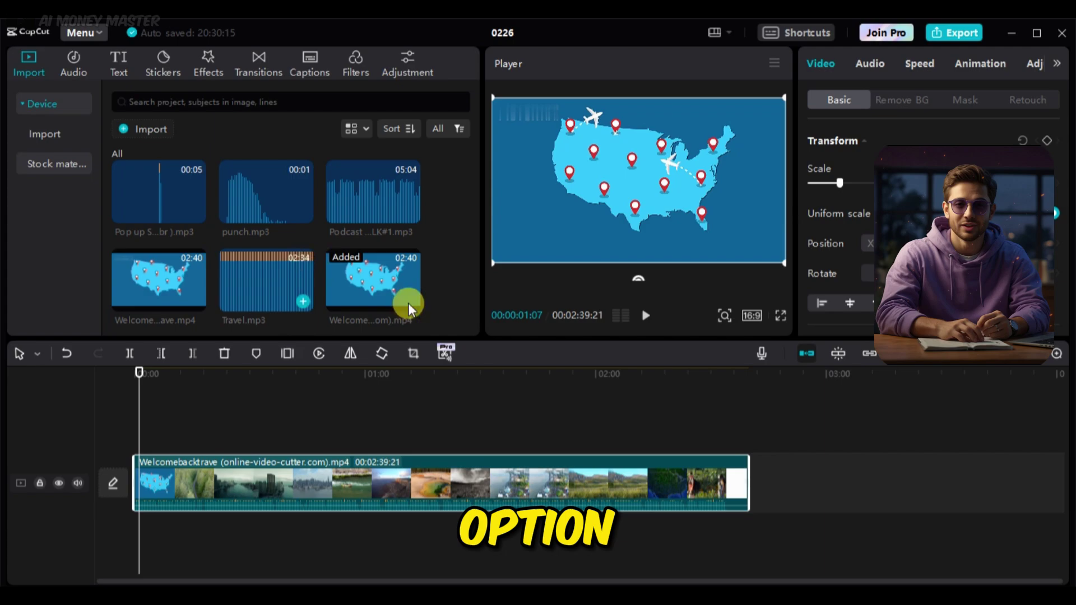
pyautogui.click(645, 316)
pyautogui.moveTo(491, 378); pyautogui.dragTo(134, 383)
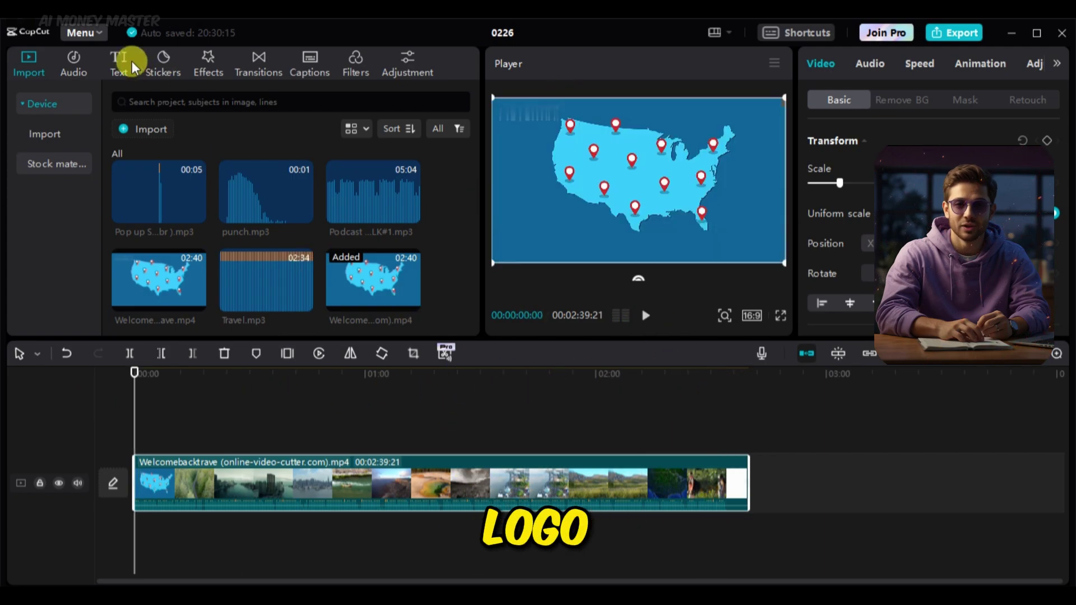
pyautogui.click(153, 84)
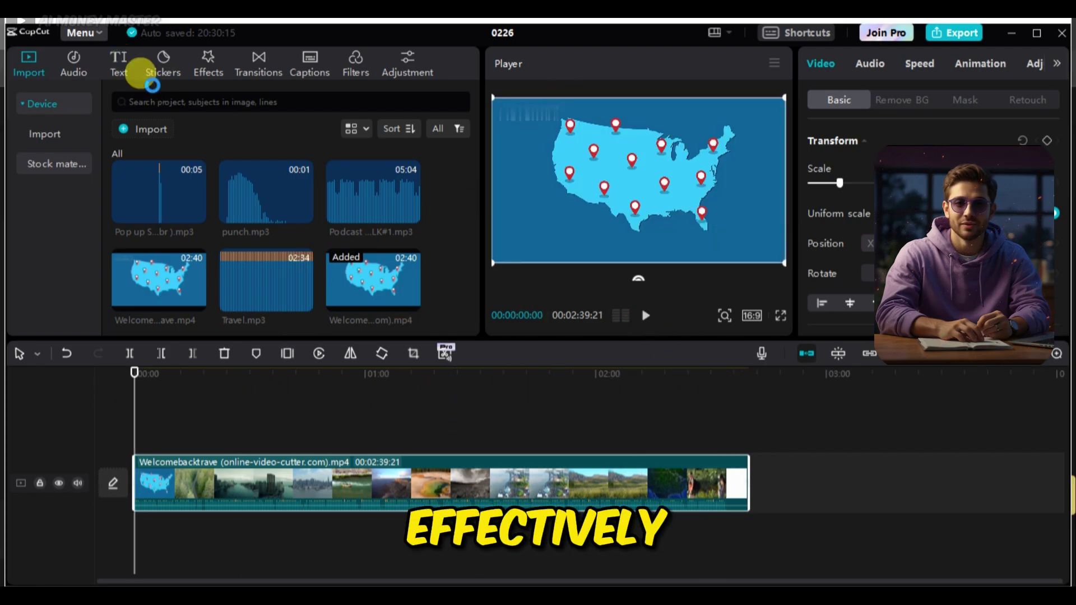
pyautogui.click(118, 64)
pyautogui.click(59, 104)
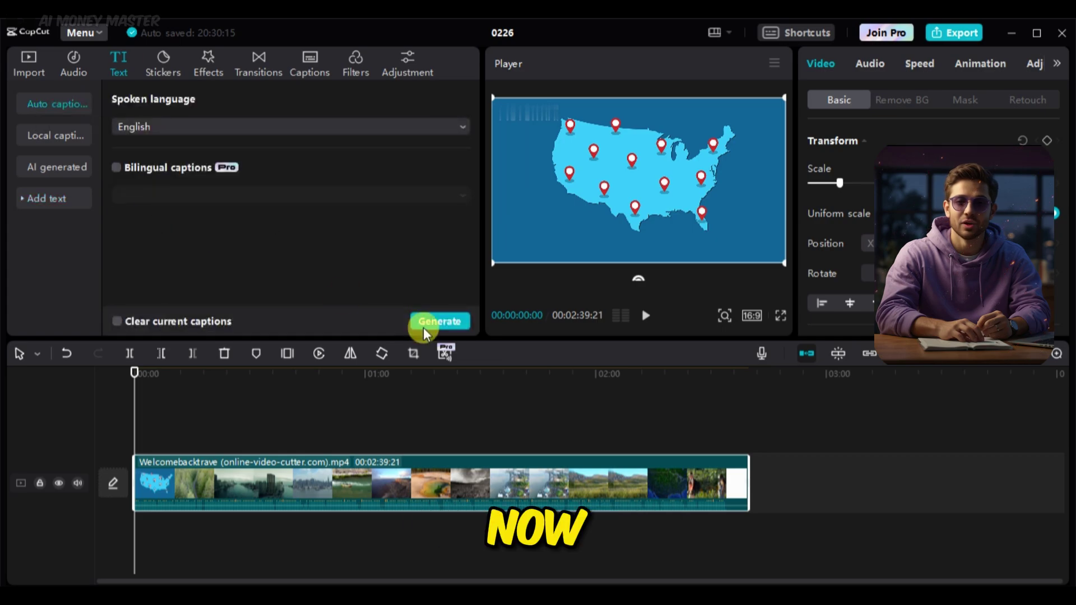
pyautogui.click(441, 321)
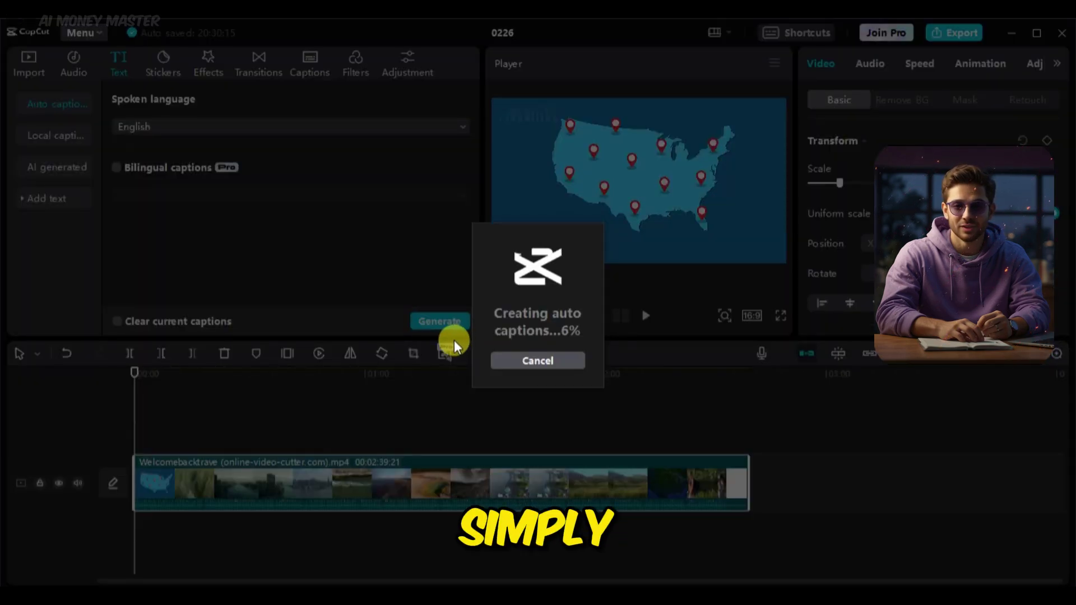